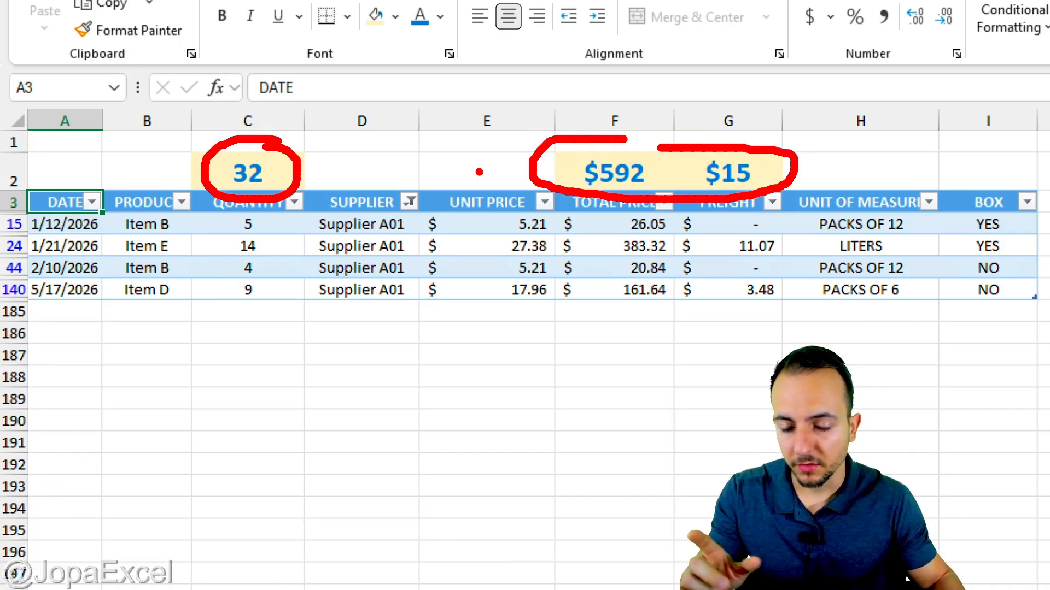
pyautogui.press('Escape')
pyautogui.hotkey('ctrl', '2')
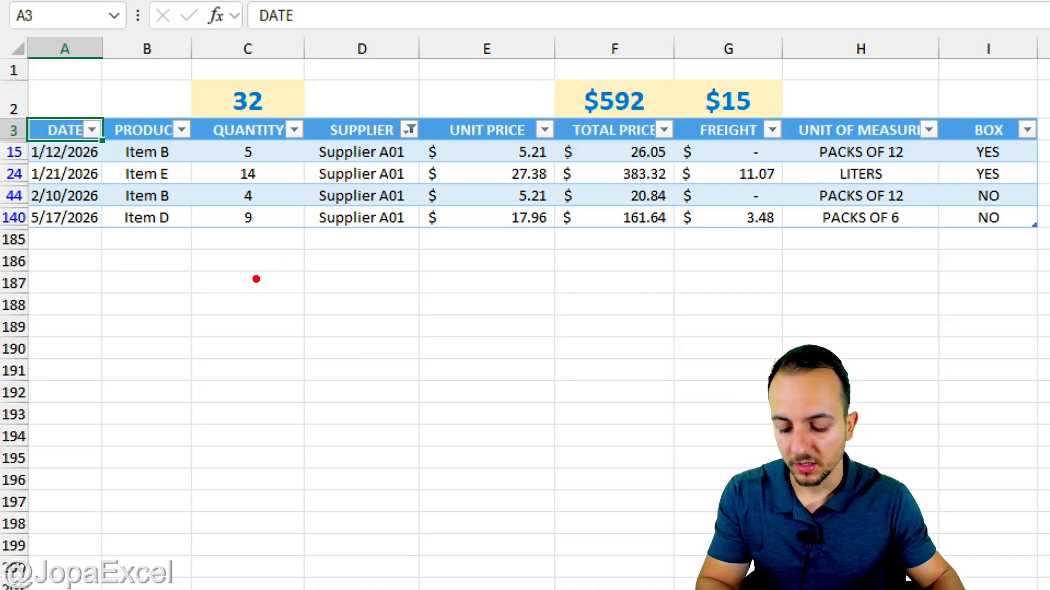
pyautogui.write('tSUM')
pyautogui.write(' X')
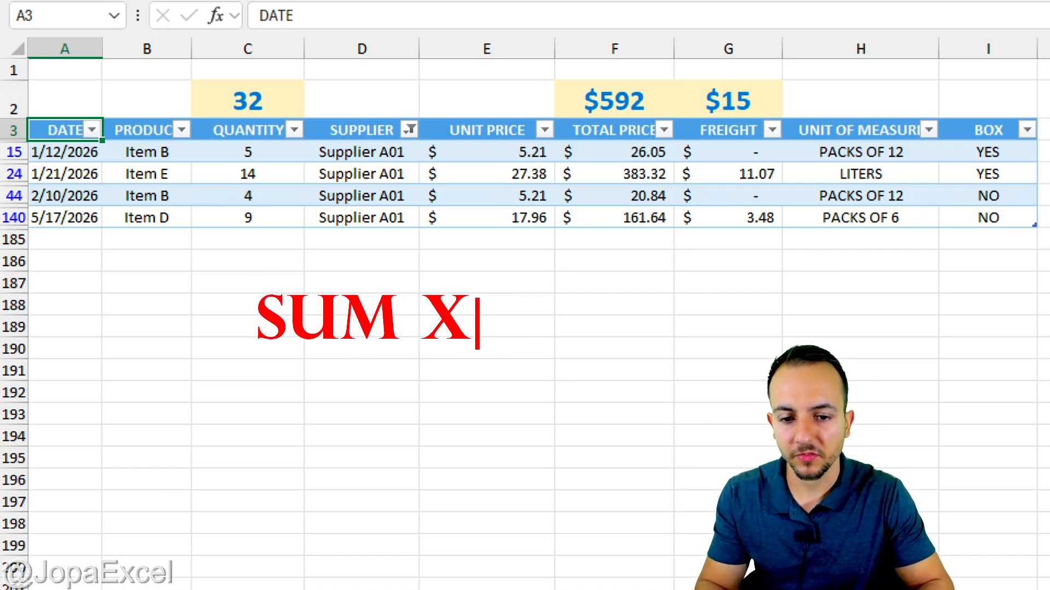
pyautogui.press('BackSpace')
pyautogui.press('BackSpace')
pyautogui.press('Return')
pyautogui.write('SUBTOTAL')
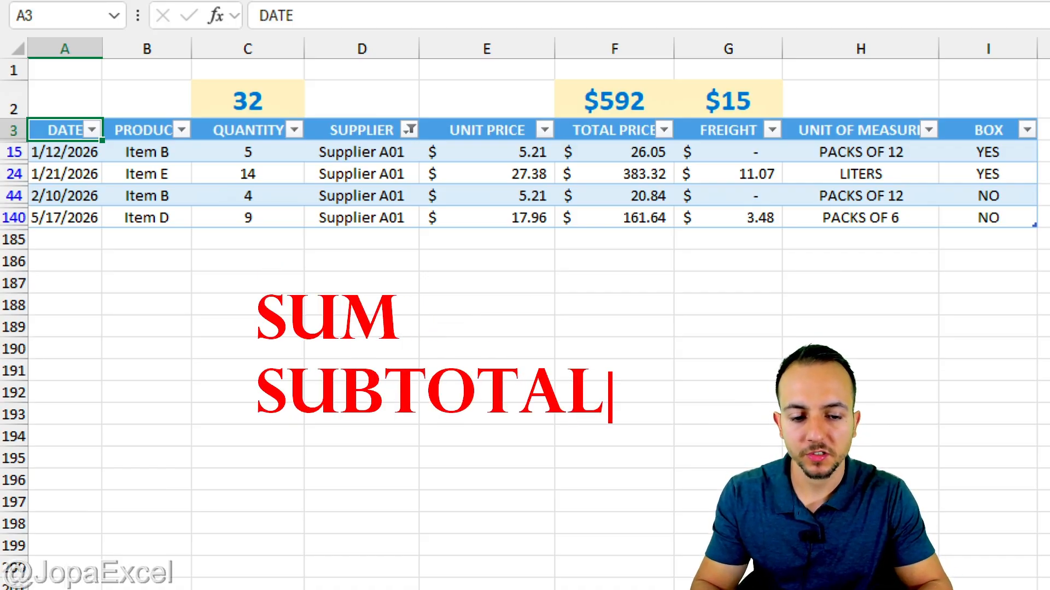
pyautogui.press('Escape')
pyautogui.moveTo(218, 346)
pyautogui.mouseDown()
pyautogui.moveTo(429, 421)
pyautogui.moveTo(652, 442)
pyautogui.mouseUp()
pyautogui.moveTo(682, 360); pyautogui.dragTo(776, 286)
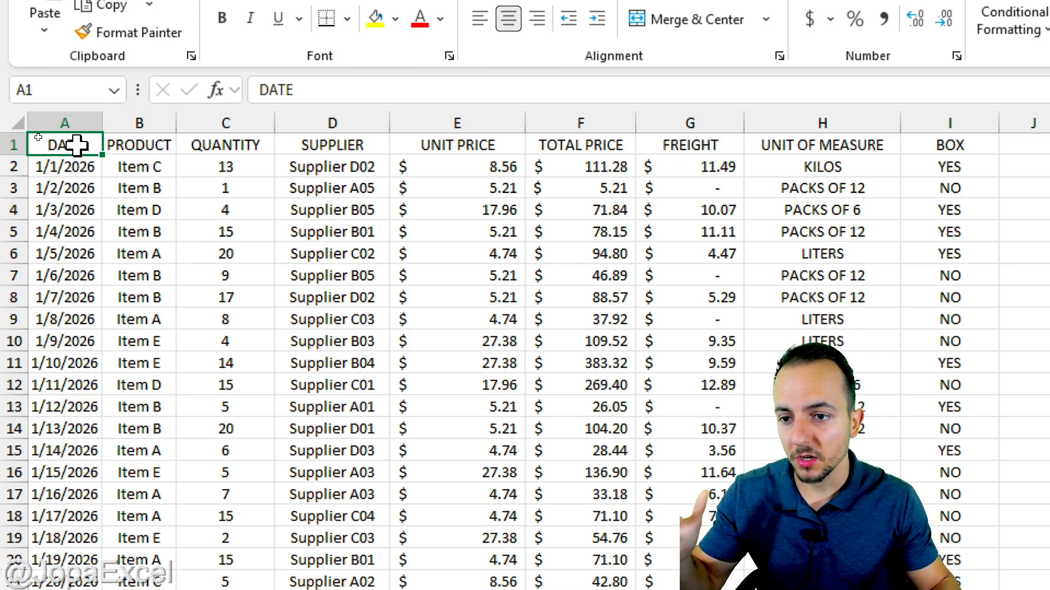
# Convert the data range A1:I182 into a table that uses its first row as headers
pyautogui.moveTo(77, 145); pyautogui.dragTo(924, 520)
pyautogui.moveTo(478, 420); pyautogui.dragTo(916, 589)
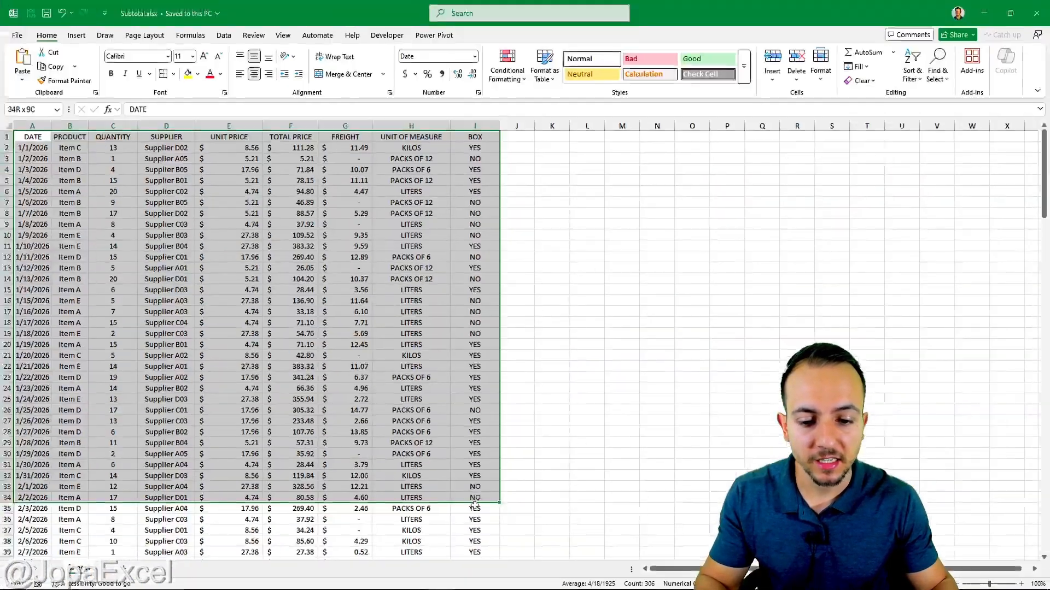
pyautogui.moveTo(483, 588); pyautogui.dragTo(486, 538)
pyautogui.scroll(-9, 468, 456)
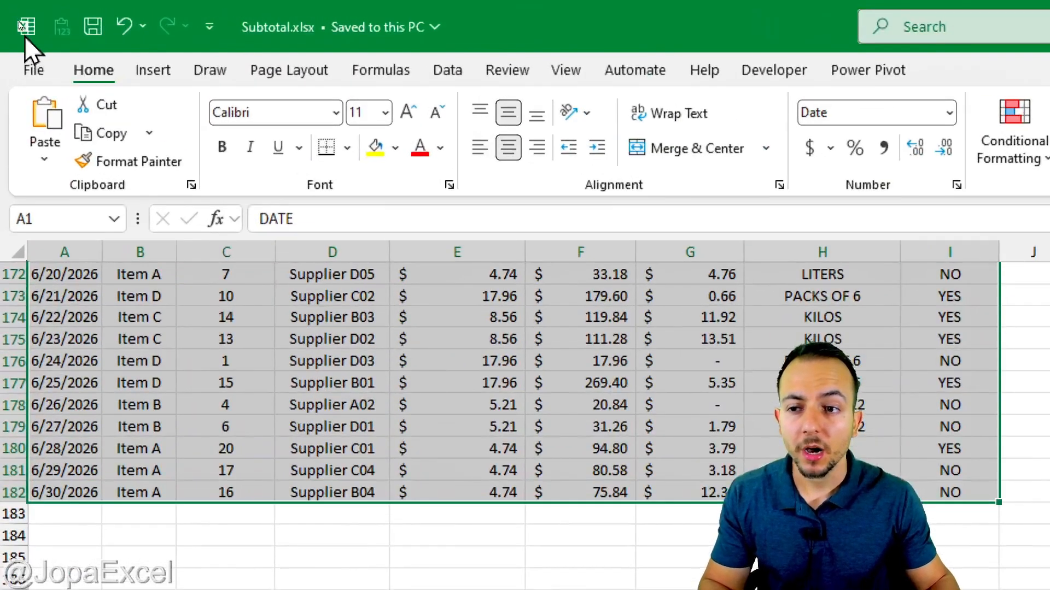
pyautogui.hotkey('ctrl', 'q')
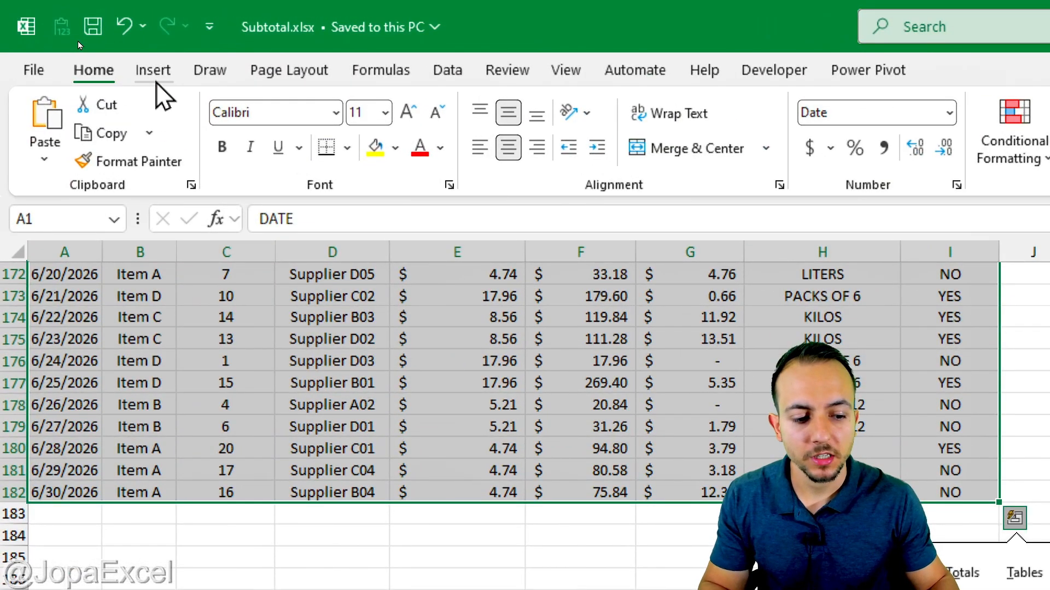
pyautogui.click(153, 70)
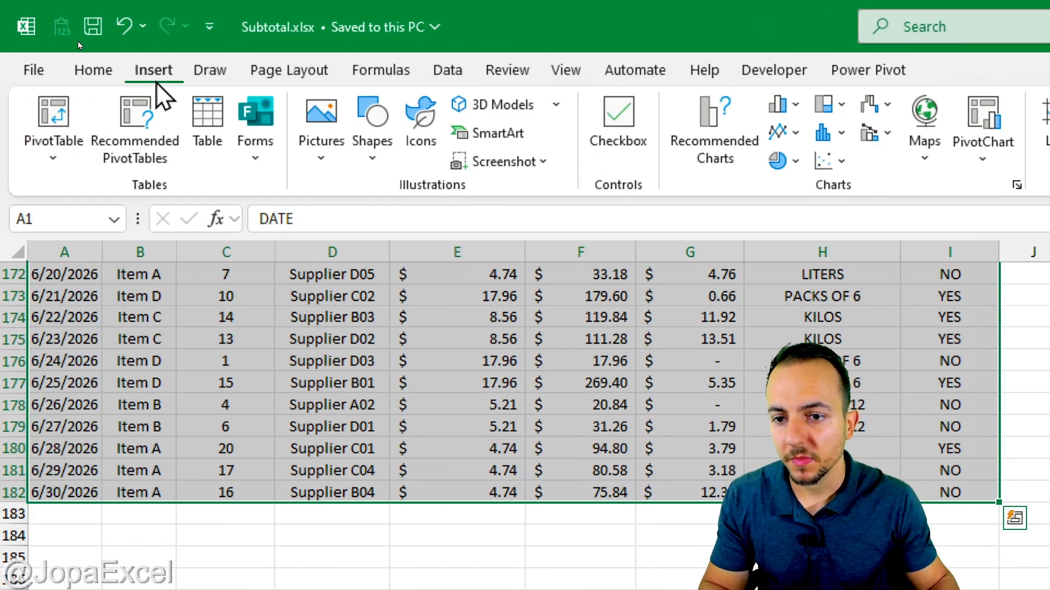
pyautogui.click(223, 141)
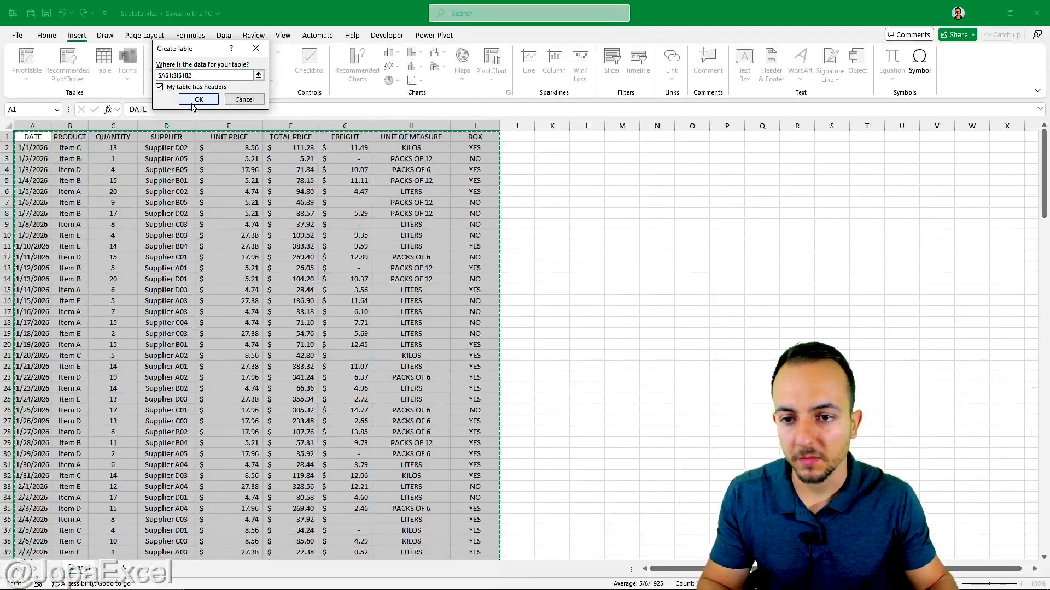
pyautogui.click(193, 100)
pyautogui.click(160, 193)
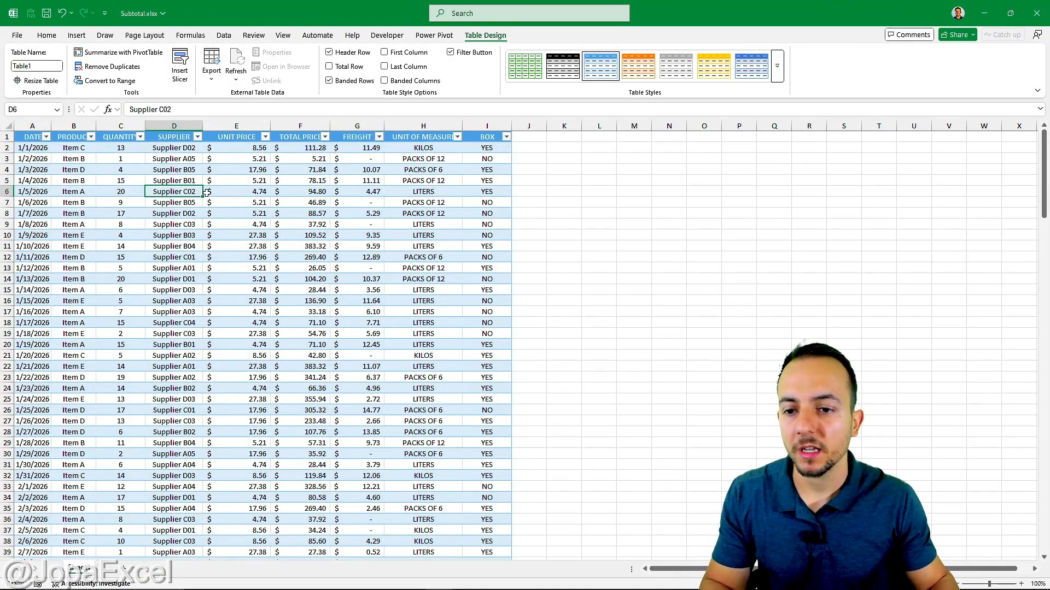
# Enter "Item 123" in the Product column directly below the table's last row and repeat it down through B189
pyautogui.scroll(-17, 105, 187)
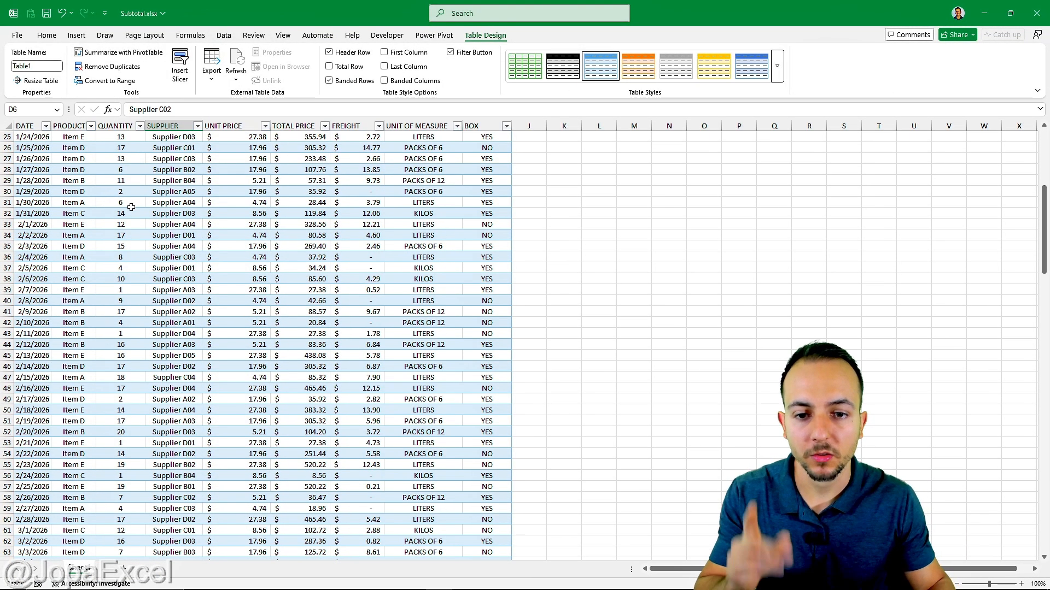
pyautogui.scroll(-20, 125, 234)
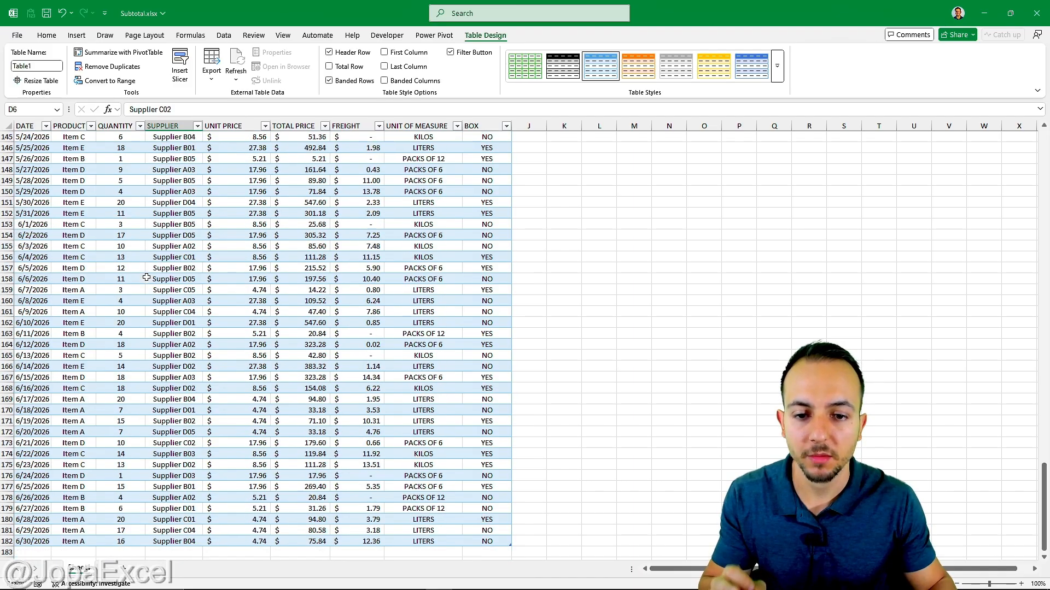
pyautogui.scroll(-4, 108, 291)
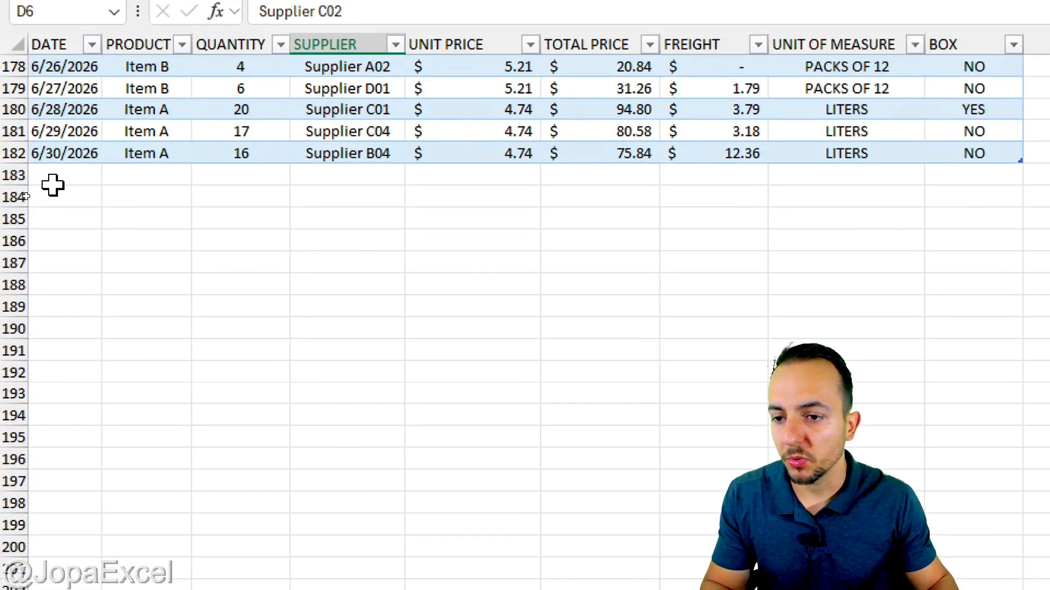
pyautogui.click(146, 180)
pyautogui.write('Item 123')
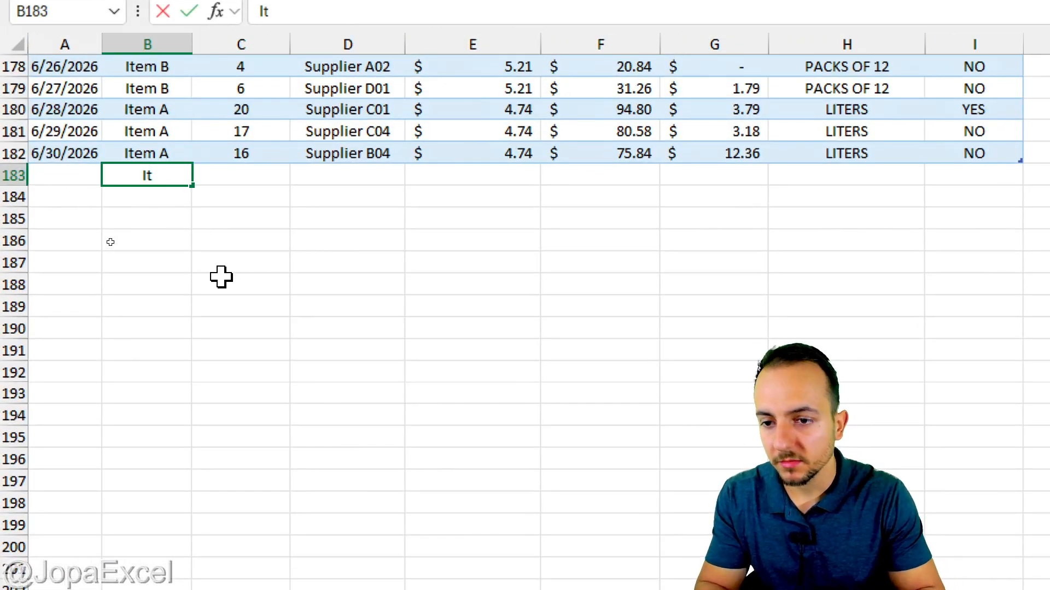
pyautogui.press('Return')
pyautogui.hotkey('ctrl', 'd')
pyautogui.press('Return')
pyautogui.hotkey('ctrl', 'd')
pyautogui.press('Return')
pyautogui.hotkey('ctrl', 'd')
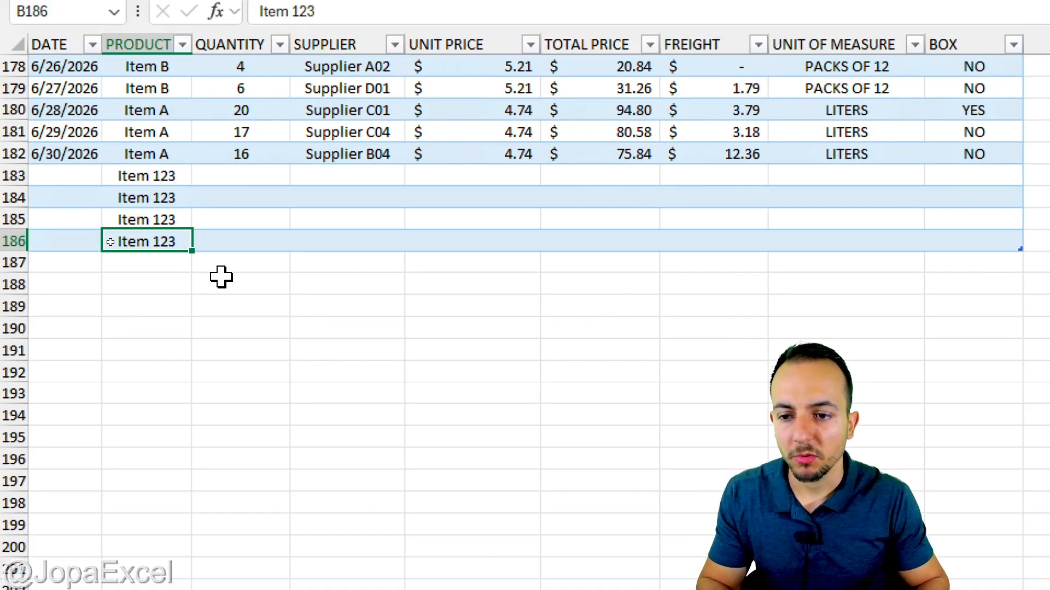
pyautogui.press('Return')
pyautogui.hotkey('ctrl', 'd')
pyautogui.press('Return')
pyautogui.hotkey('ctrl', 'd')
pyautogui.press('Return')
pyautogui.hotkey('ctrl', 'd')
pyautogui.press('Return')
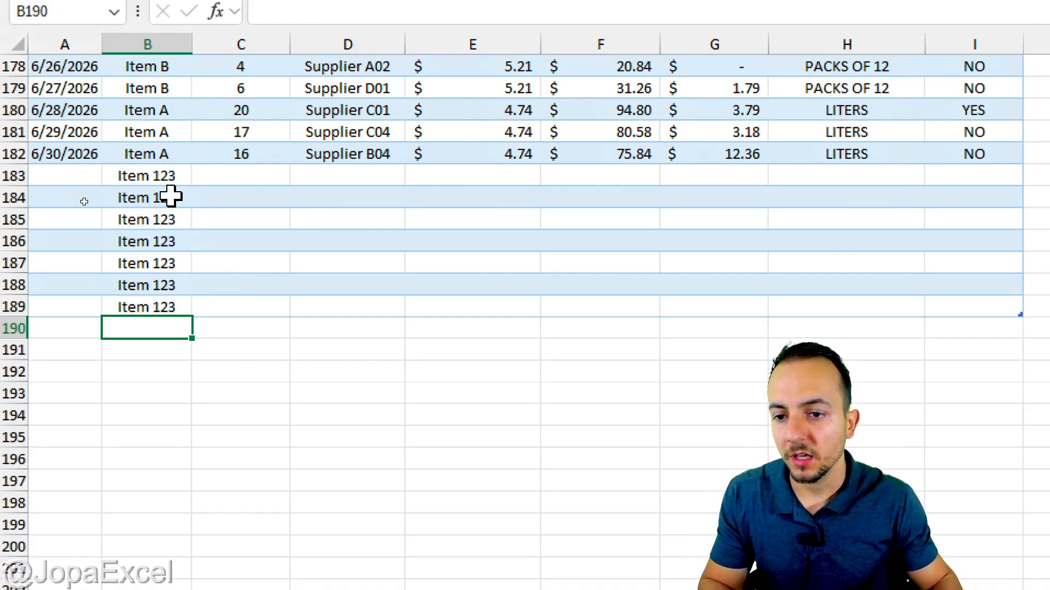
# Delete sheet rows 183 to 190 containing the Item 123 test entries
pyautogui.moveTo(169, 178); pyautogui.dragTo(169, 328)
pyautogui.hotkey('shift', 'space')
pyautogui.hotkey('shift', 'space')
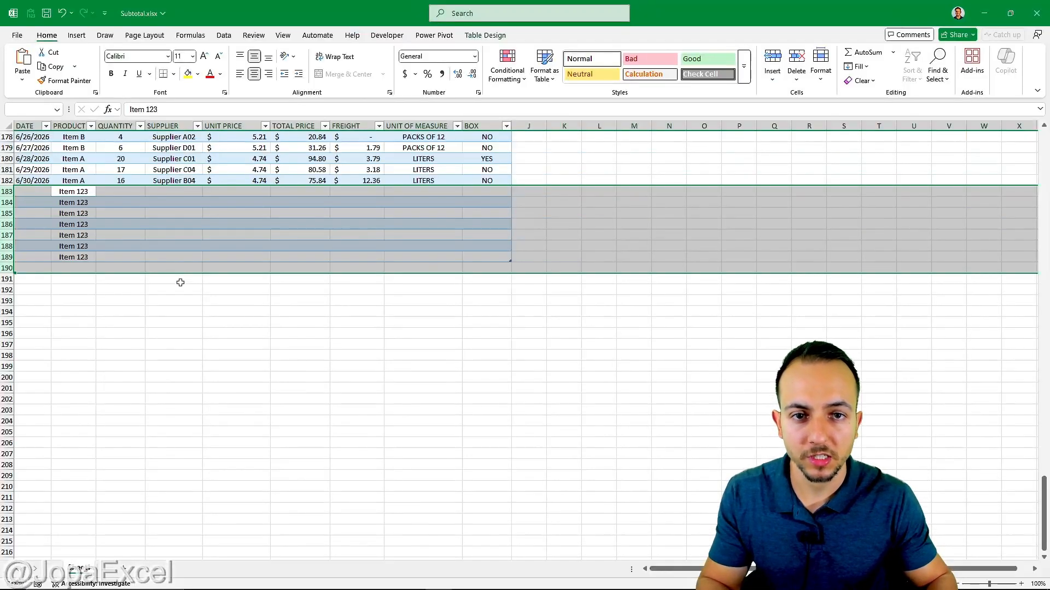
pyautogui.hotkey('ctrl', '-')
# Insert three blank rows above the table's header row at the start of the sheet
pyautogui.hotkey('ctrl', 'Up')
pyautogui.hotkey('ctrl', 'Up')
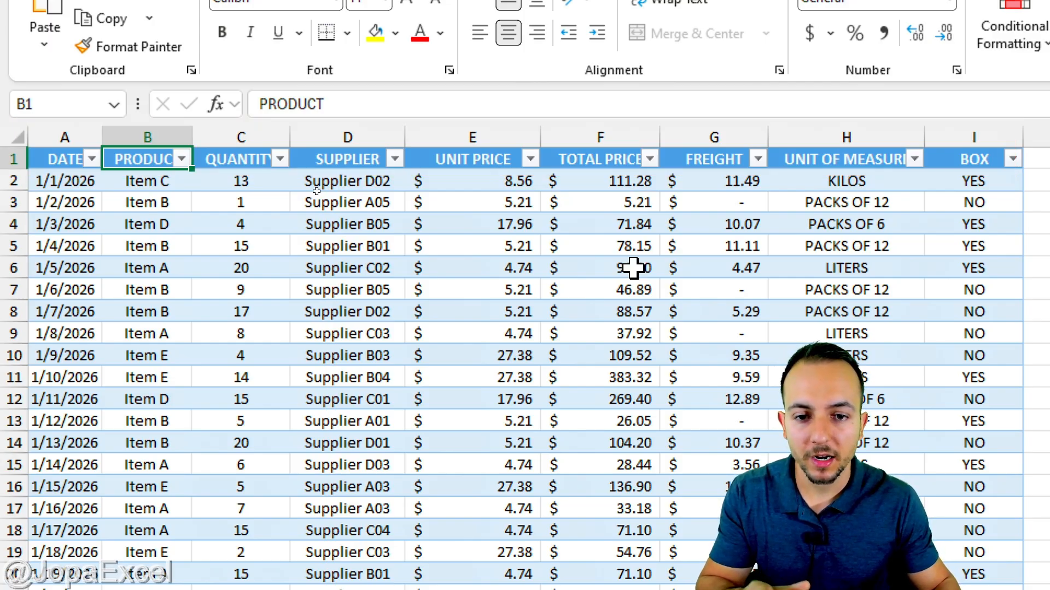
pyautogui.click(10, 155)
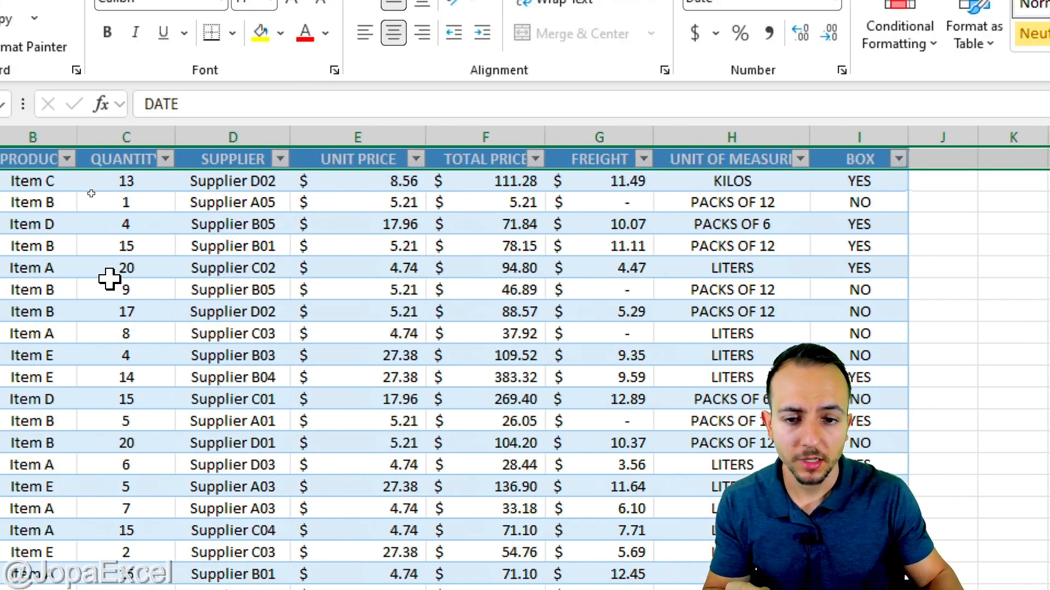
pyautogui.rightClick(12, 157)
pyautogui.click(117, 363)
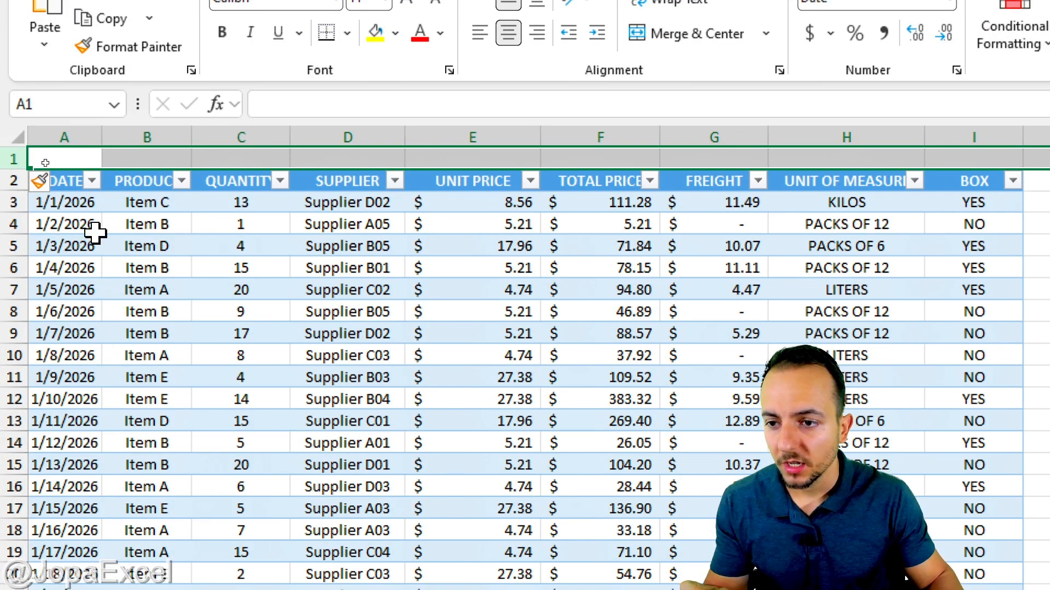
pyautogui.rightClick(13, 156)
pyautogui.click(119, 374)
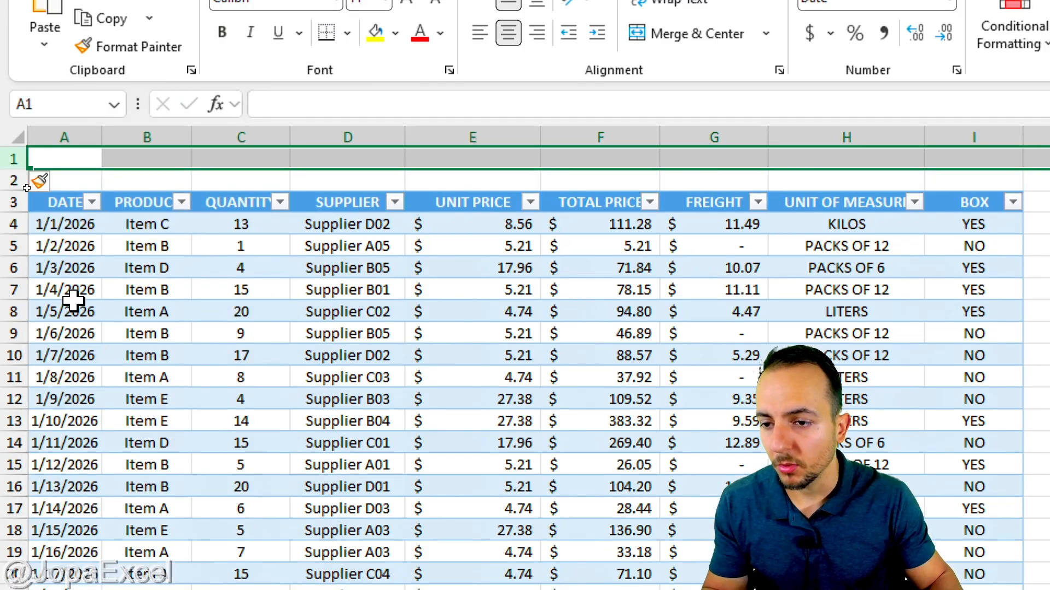
pyautogui.rightClick(13, 156)
pyautogui.click(77, 368)
pyautogui.click(183, 367)
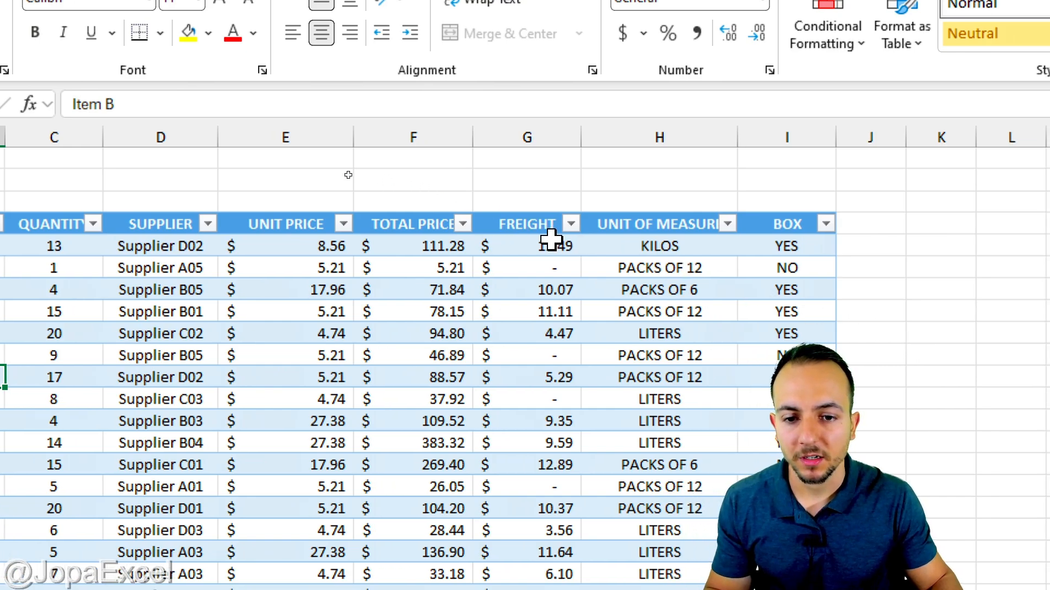
# Enter =SUBTOTAL(9,Table1[TOTAL PRICE]) in cell F3 above the Total Price header, using the SUM function option
pyautogui.click(410, 206)
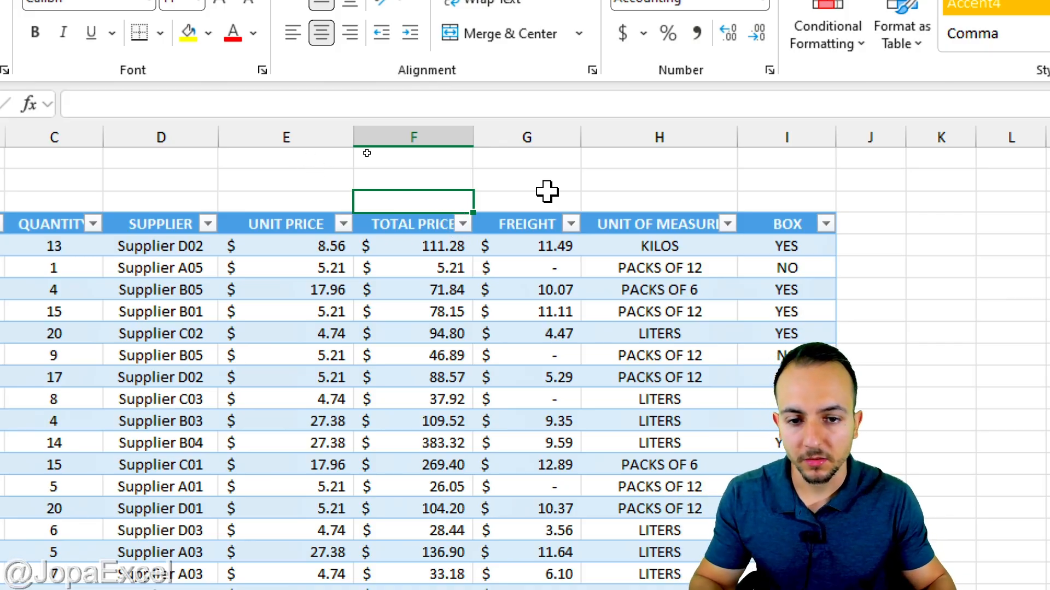
pyautogui.doubleClick(452, 203)
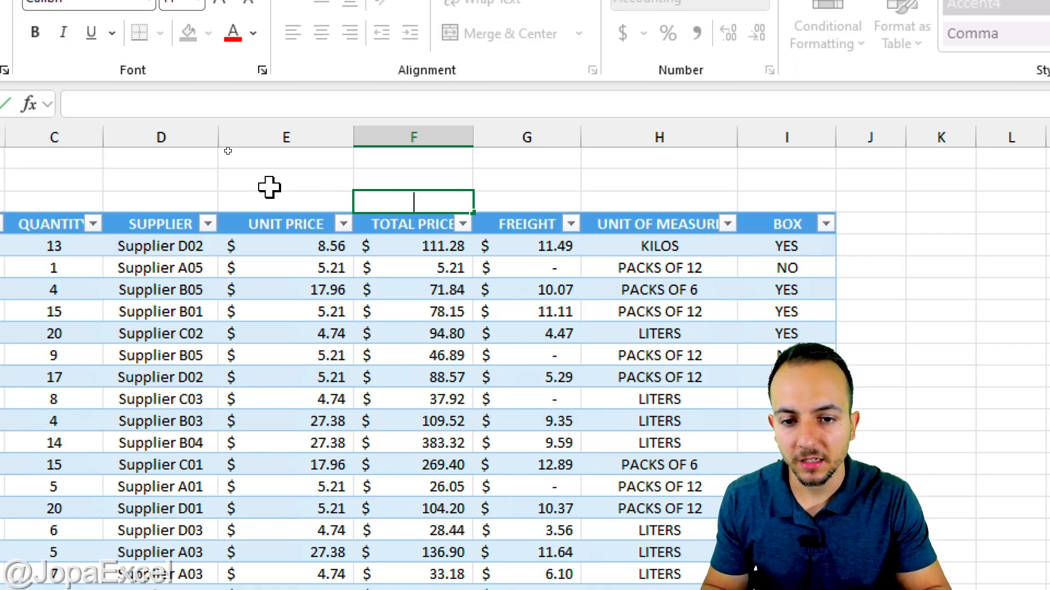
pyautogui.write('=subtotal')
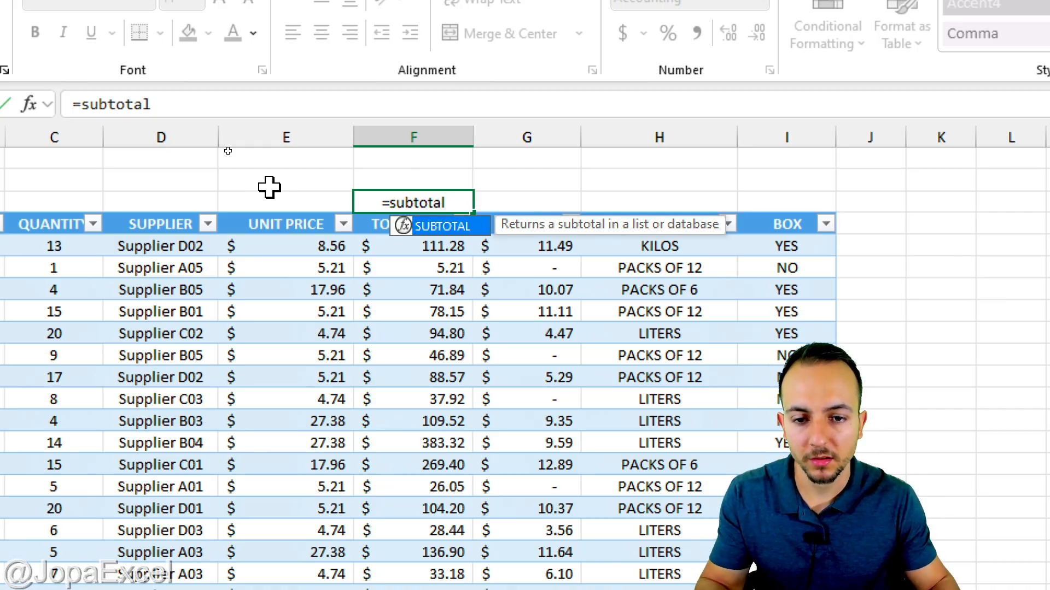
pyautogui.doubleClick(477, 232)
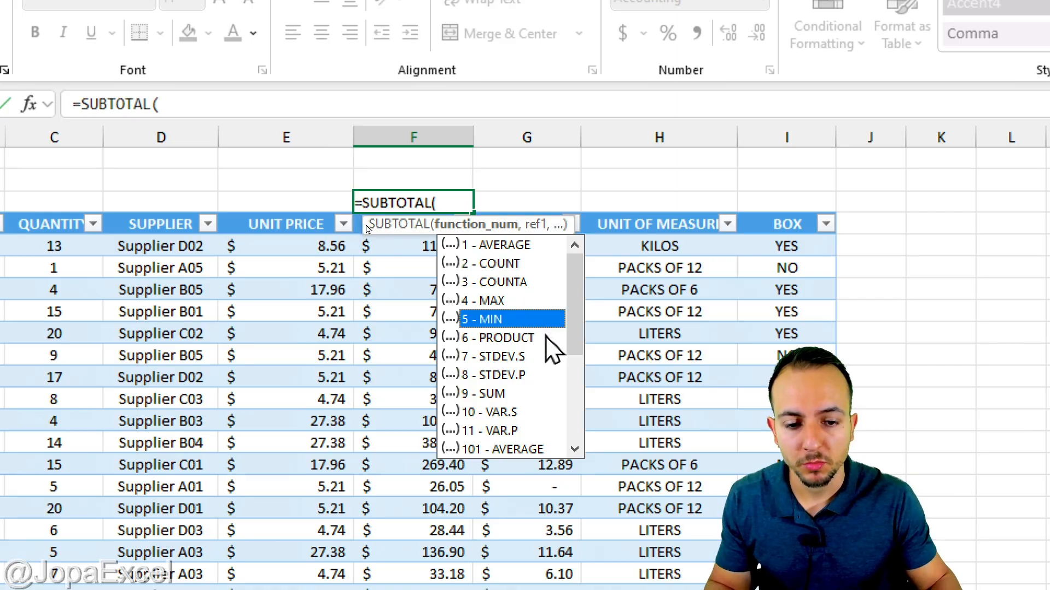
pyautogui.doubleClick(540, 393)
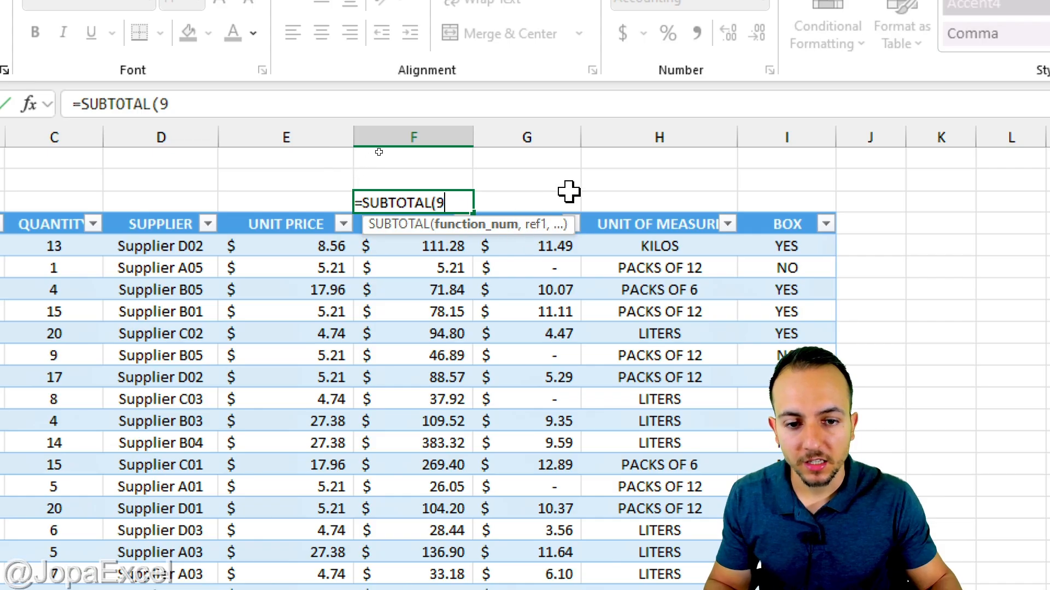
pyautogui.write(',')
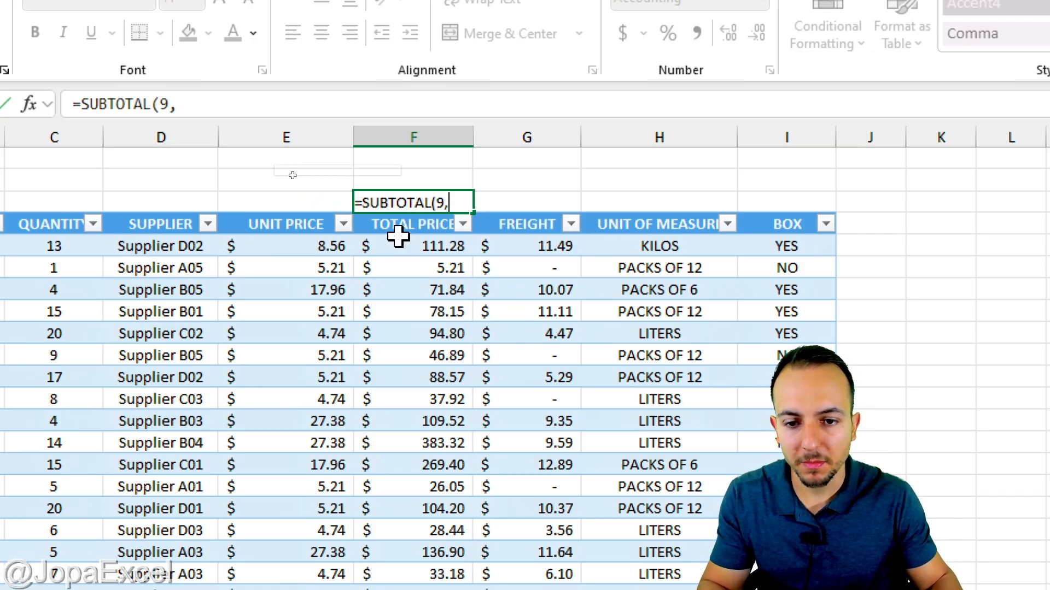
pyautogui.moveTo(439, 234); pyautogui.dragTo(134, 172)
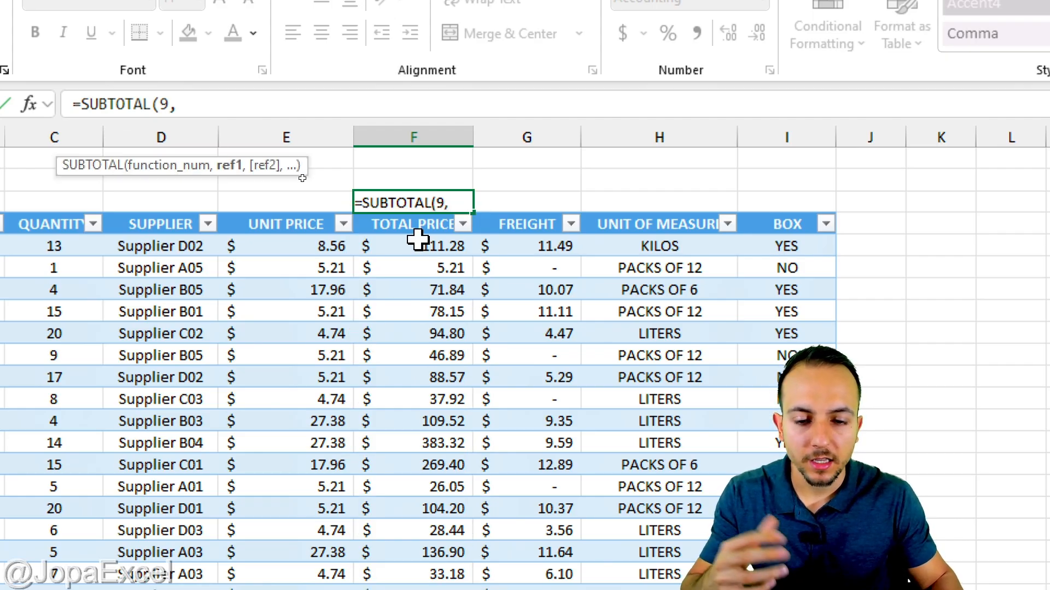
pyautogui.moveTo(418, 242); pyautogui.dragTo(417, 445)
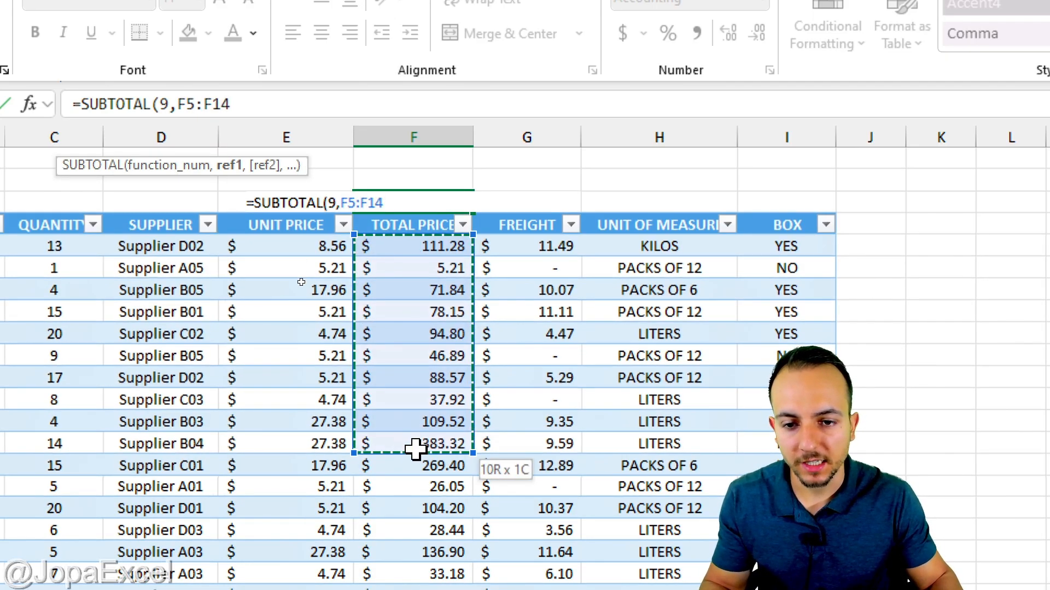
pyautogui.click(414, 209)
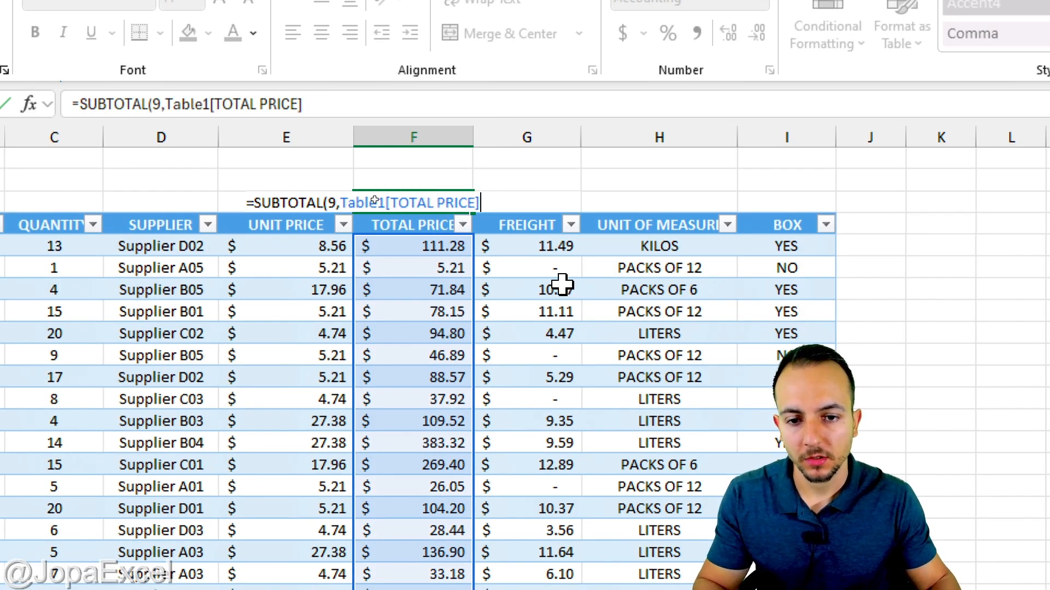
pyautogui.press('Return')
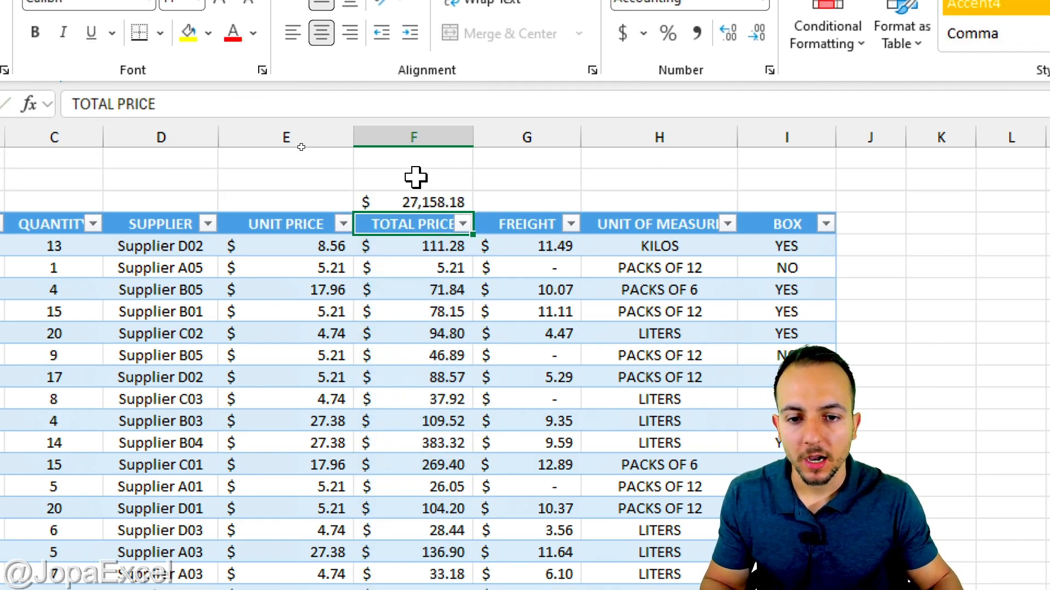
pyautogui.click(427, 200)
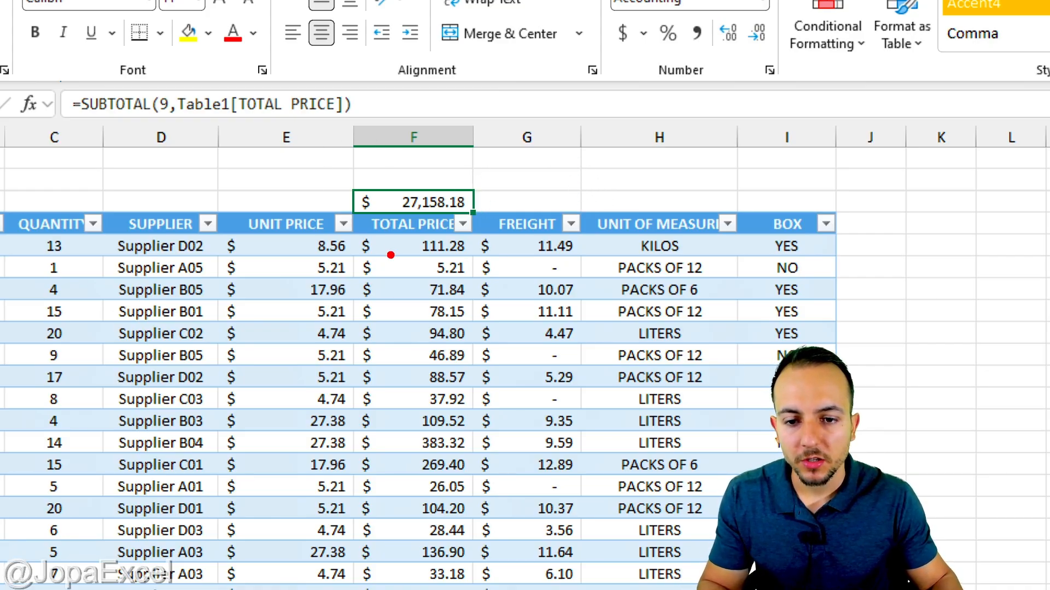
pyautogui.moveTo(351, 228)
pyautogui.mouseDown()
pyautogui.moveTo(464, 534)
pyautogui.moveTo(471, 589)
pyautogui.mouseUp()
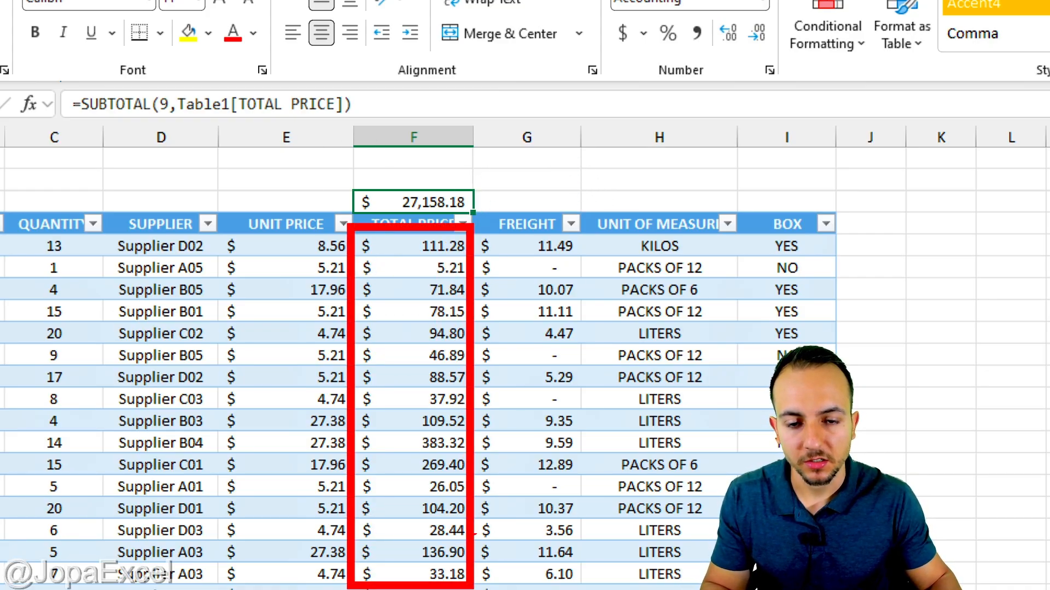
pyautogui.moveTo(465, 185)
pyautogui.mouseDown()
pyautogui.moveTo(440, 181)
pyautogui.moveTo(420, 231)
pyautogui.moveTo(461, 181)
pyautogui.mouseUp()
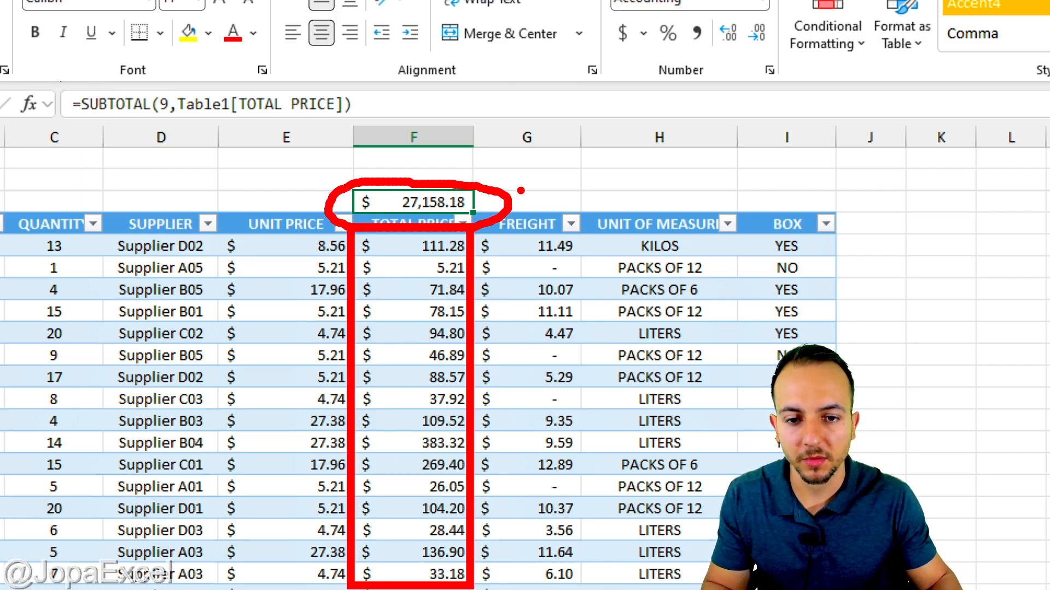
pyautogui.moveTo(532, 186); pyautogui.dragTo(586, 158)
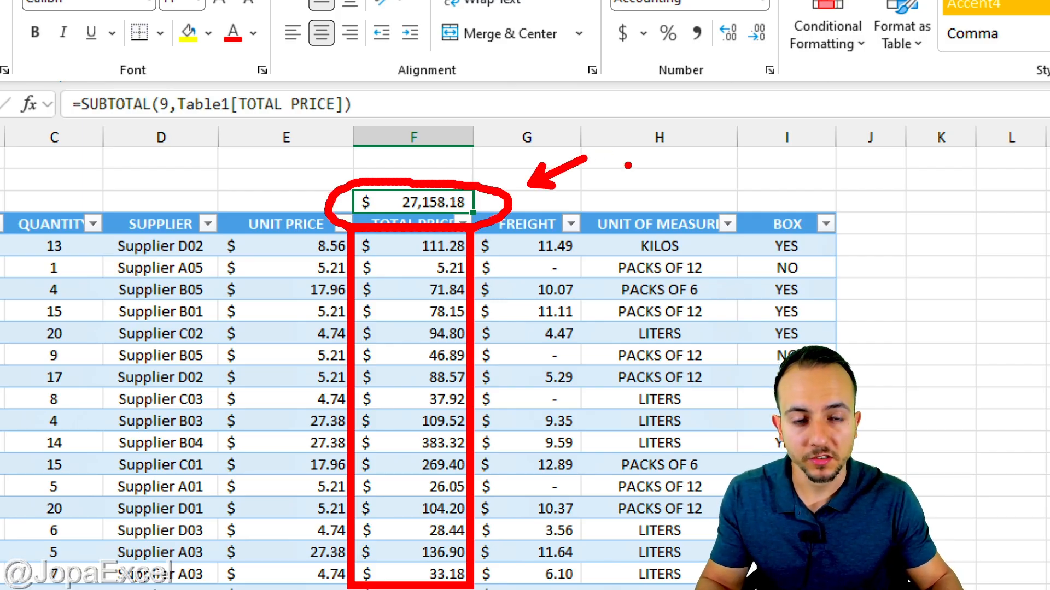
pyautogui.press('Escape')
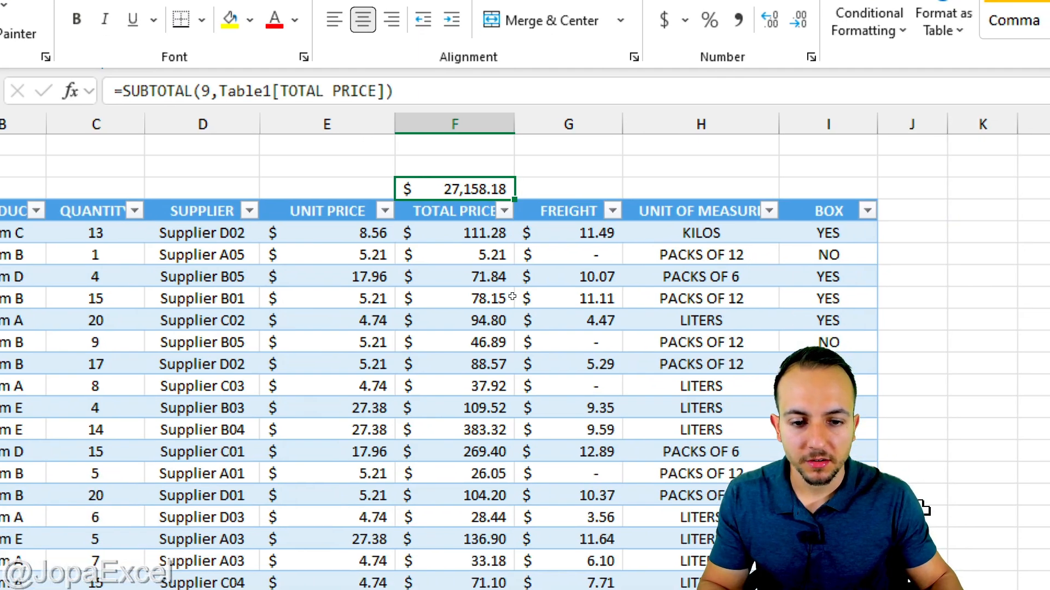
pyautogui.moveTo(490, 164)
pyautogui.mouseDown()
pyautogui.moveTo(402, 183)
pyautogui.moveTo(533, 175)
pyautogui.moveTo(437, 170)
pyautogui.mouseUp()
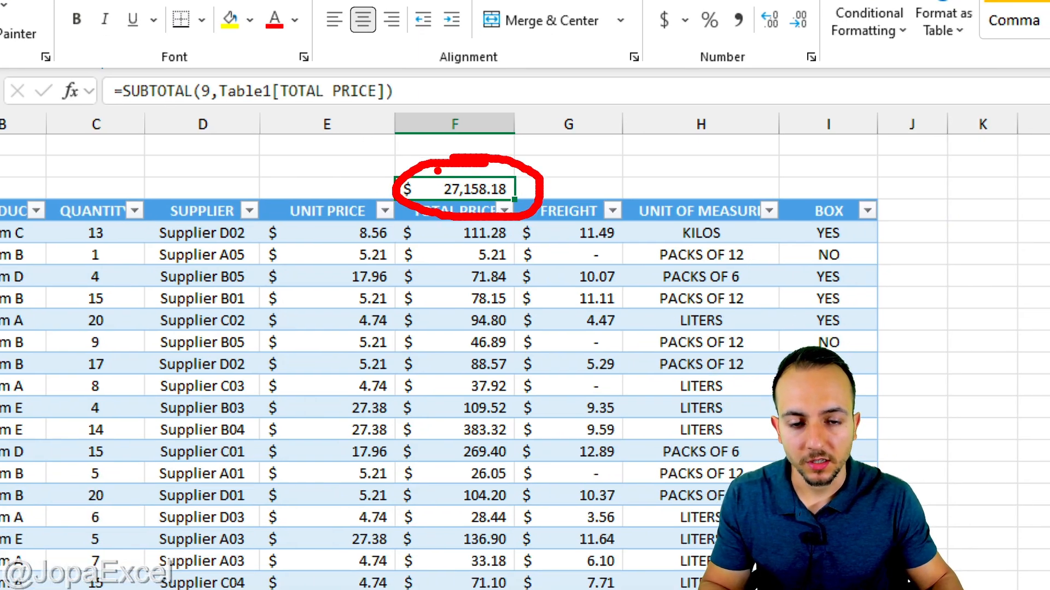
pyautogui.press('Escape')
pyautogui.press('Escape')
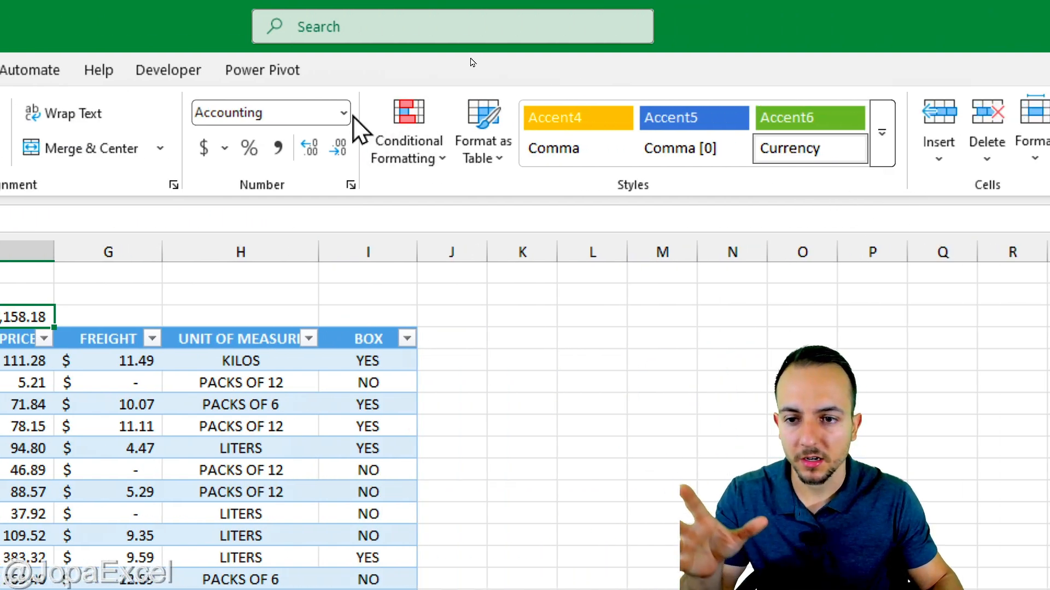
# Format the Total Price subtotal in cell F3 as Currency with no decimal places
pyautogui.click(344, 114)
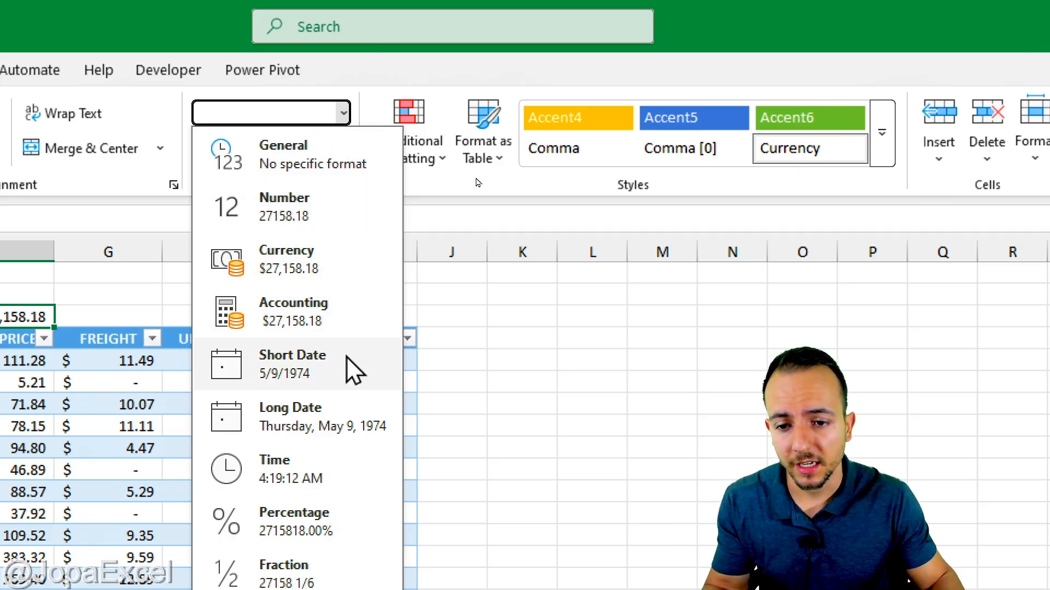
pyautogui.click(311, 281)
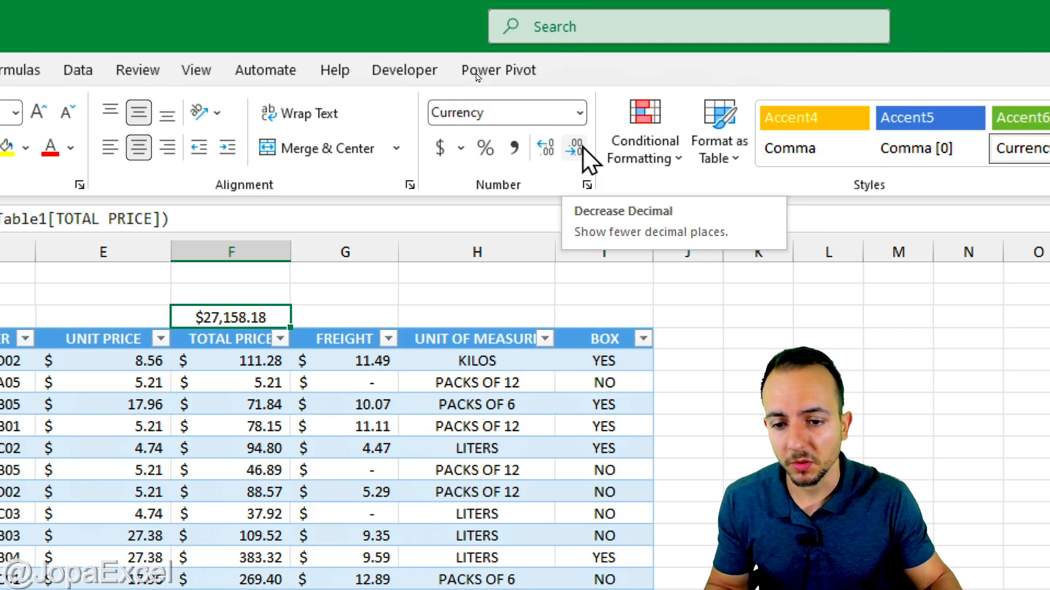
pyautogui.click(581, 148)
pyautogui.click(582, 148)
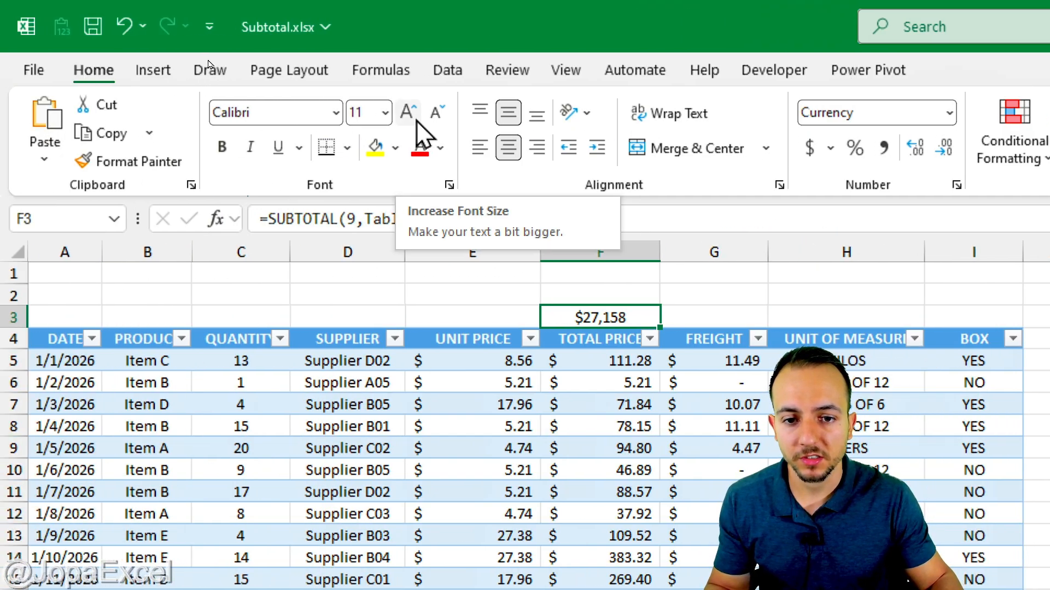
# Style the subtotal in cell F3 with font size 20, standard blue font color and bold
pyautogui.click(416, 121)
pyautogui.click(416, 121)
pyautogui.click(416, 122)
pyautogui.click(416, 122)
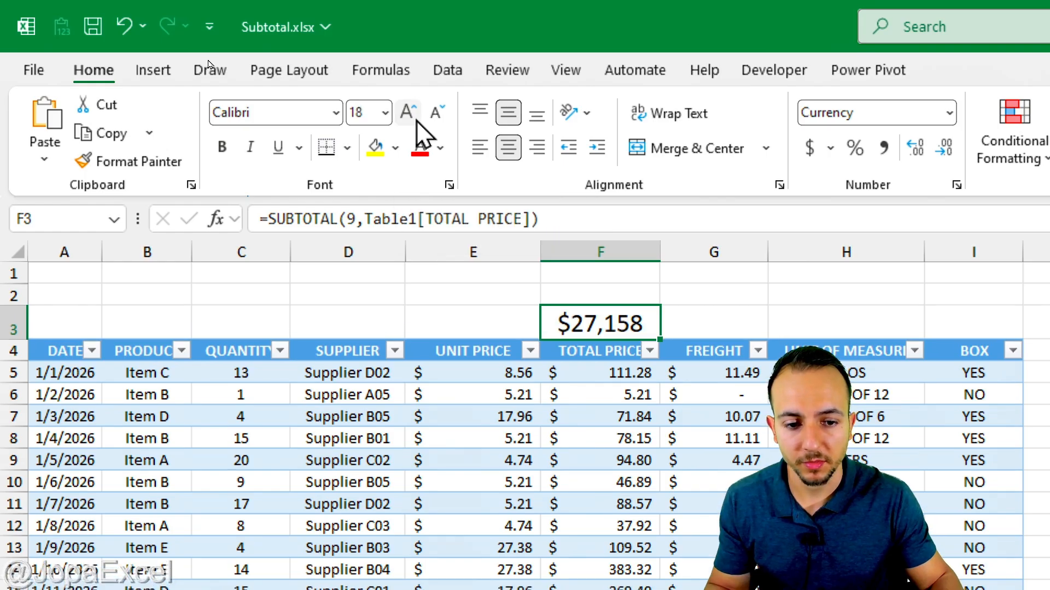
pyautogui.click(417, 121)
pyautogui.click(441, 147)
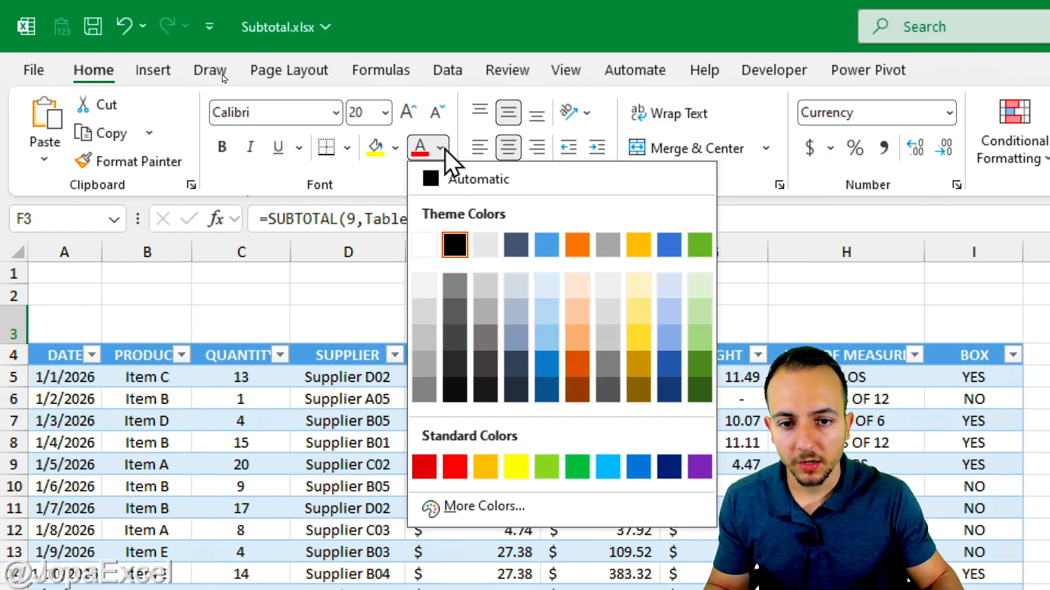
pyautogui.click(638, 466)
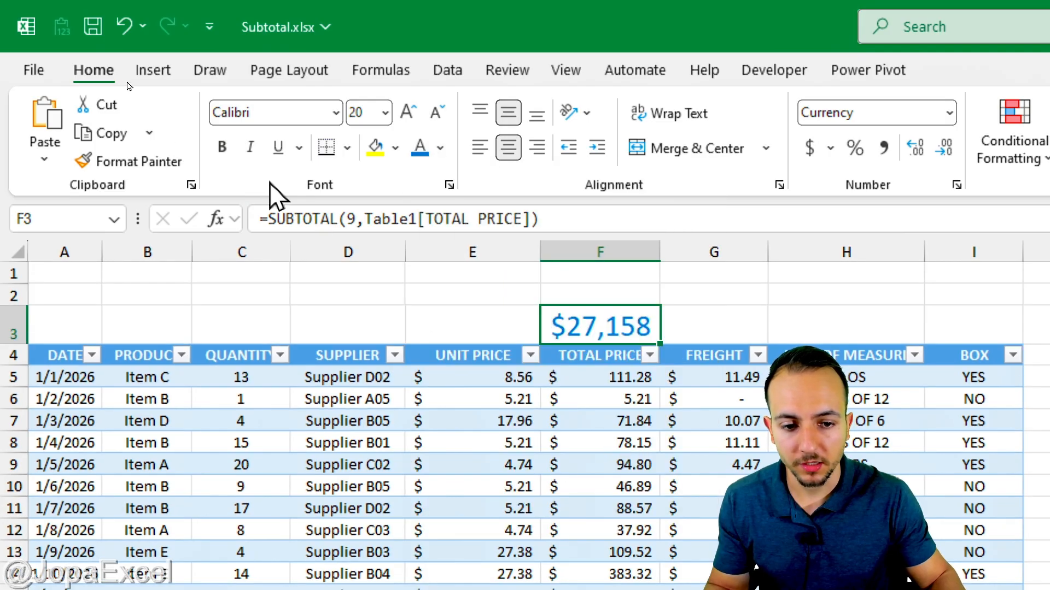
pyautogui.click(222, 145)
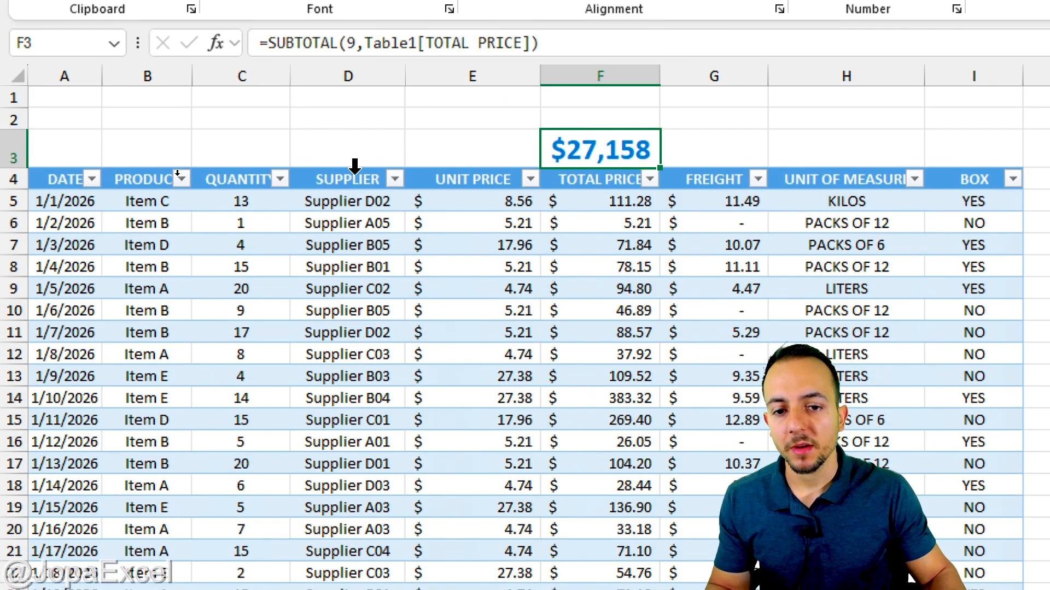
# Filter the table's Supplier column to show only Supplier A01
pyautogui.click(365, 179)
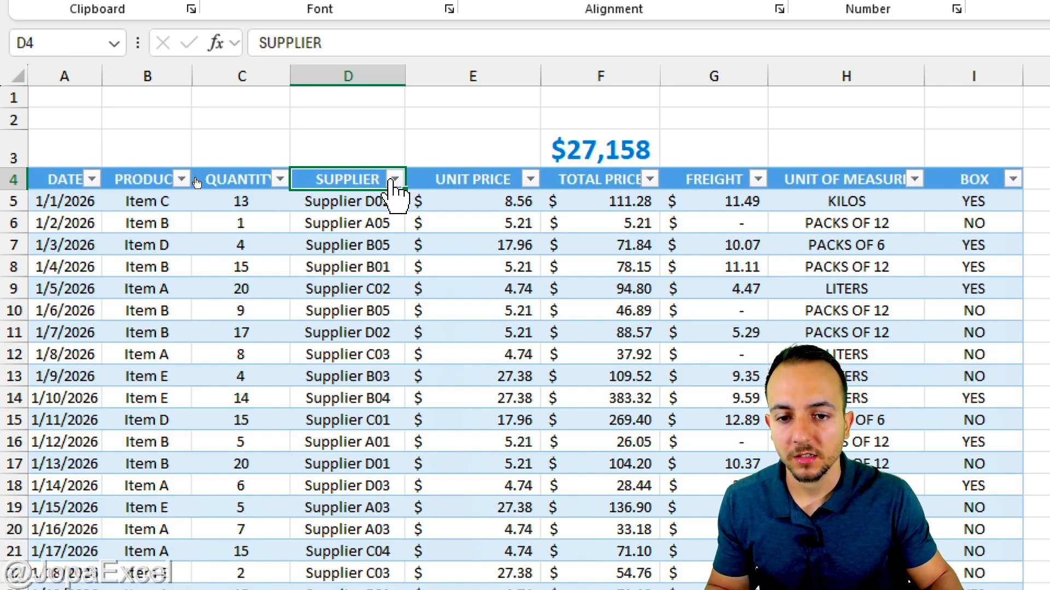
pyautogui.click(394, 180)
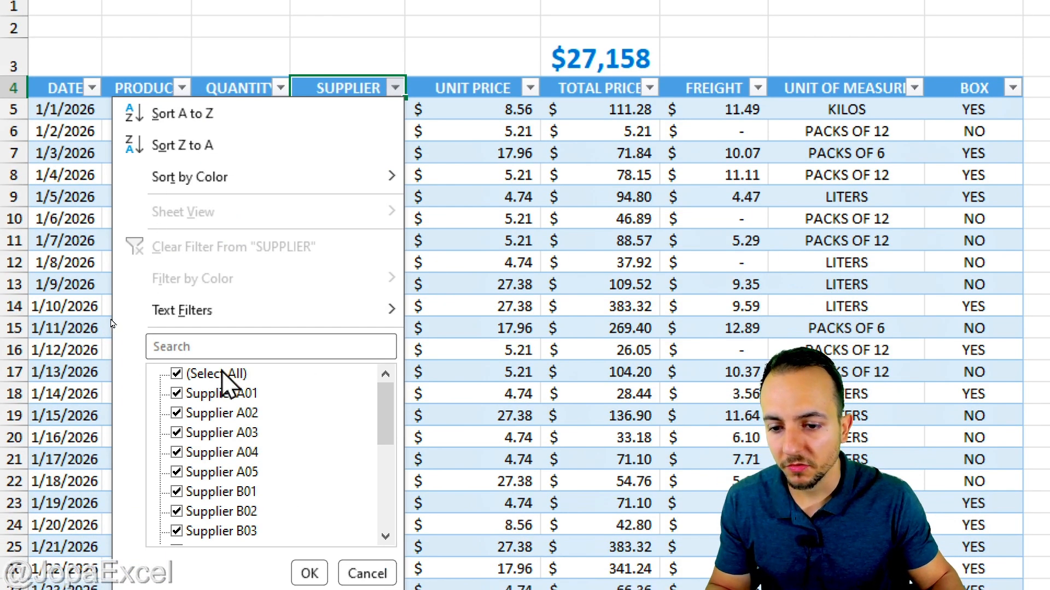
pyautogui.click(221, 375)
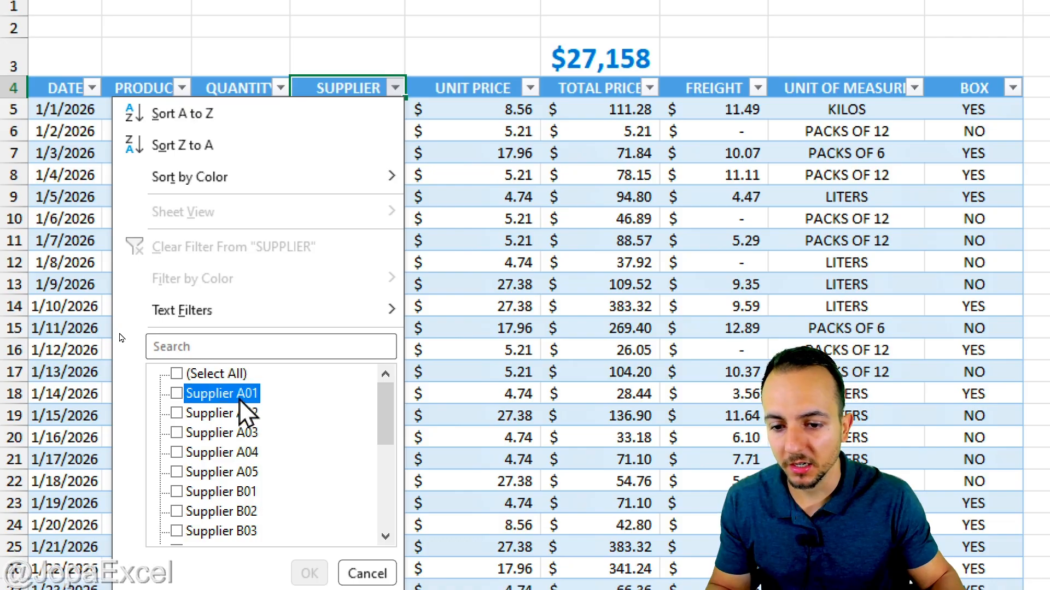
pyautogui.click(241, 394)
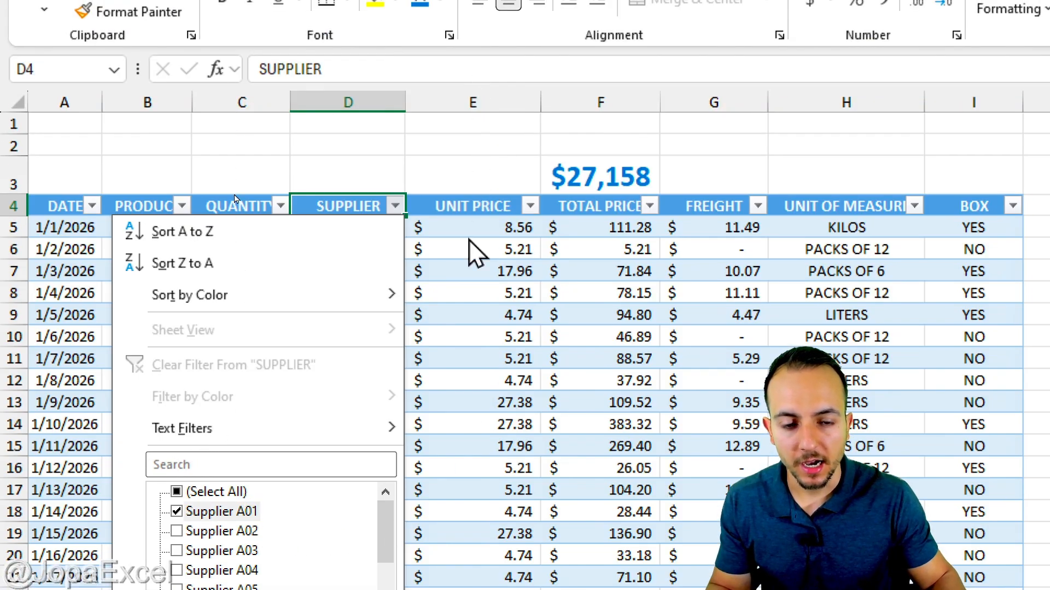
pyautogui.press('Return')
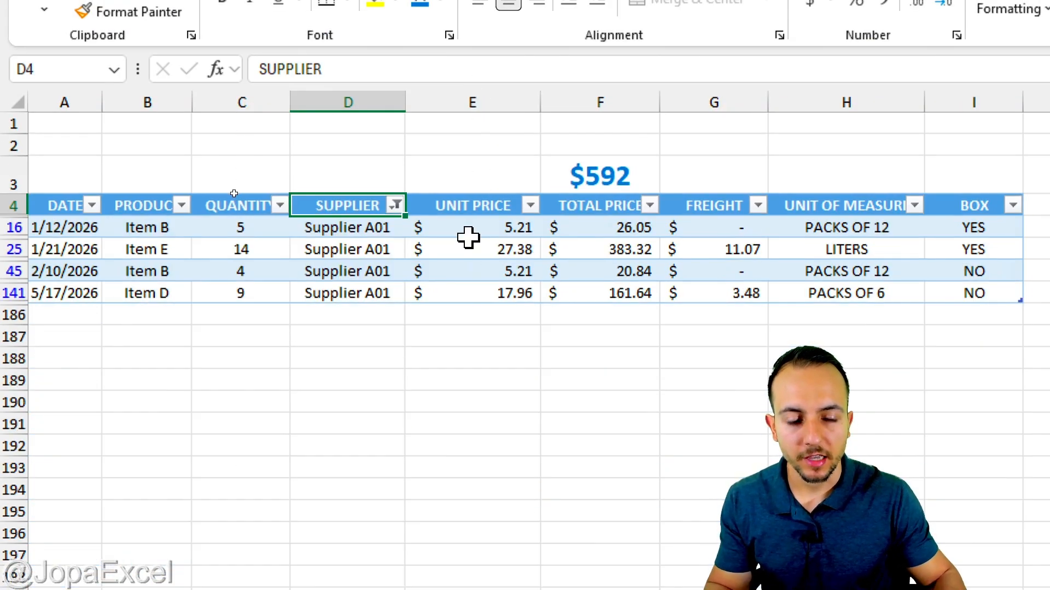
pyautogui.moveTo(595, 145)
pyautogui.mouseDown()
pyautogui.moveTo(644, 192)
pyautogui.moveTo(585, 145)
pyautogui.mouseUp()
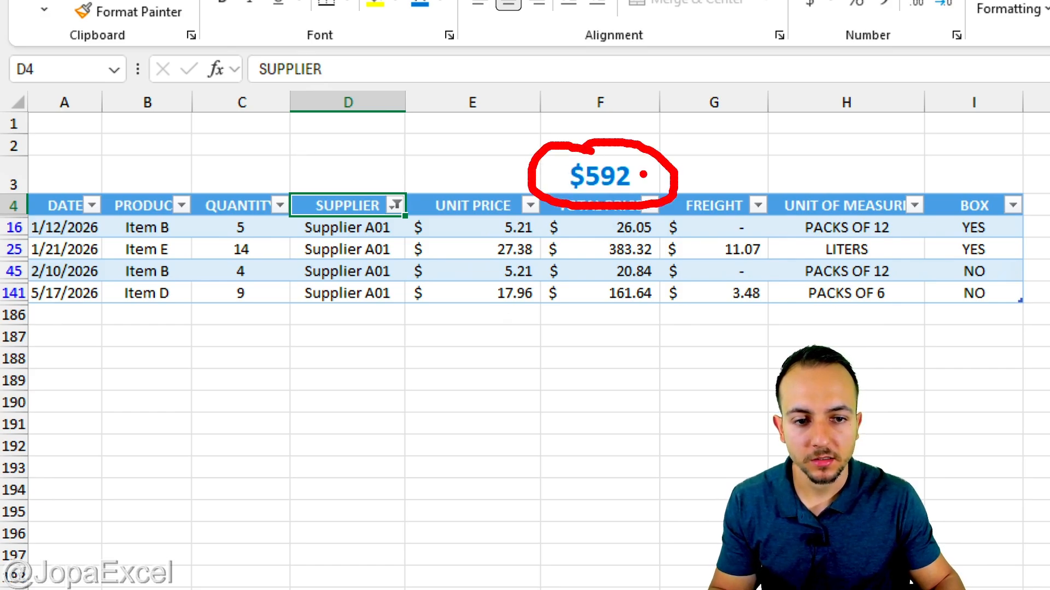
pyautogui.moveTo(674, 159); pyautogui.dragTo(738, 131)
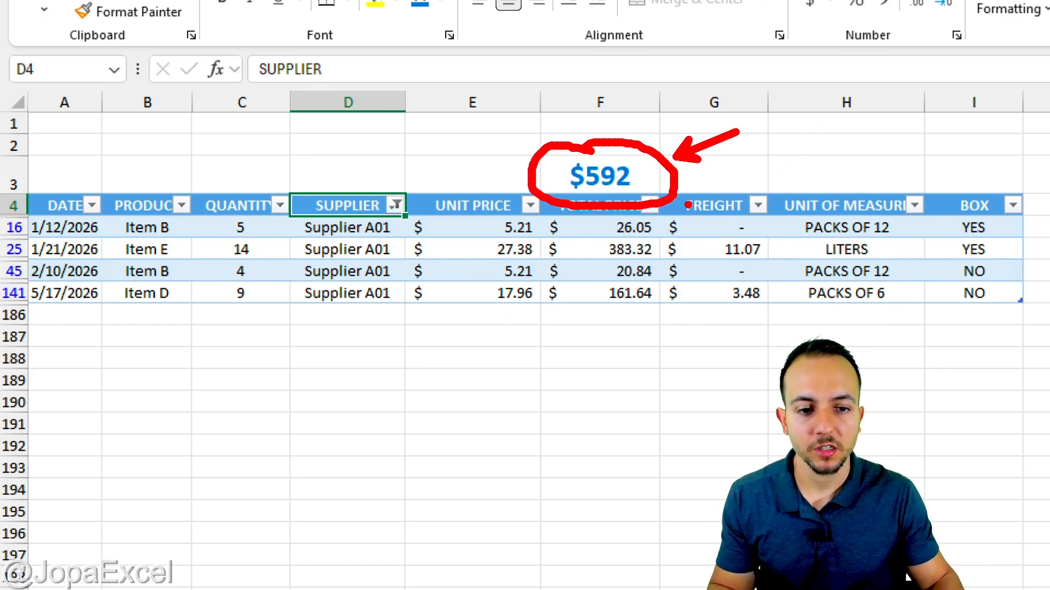
pyautogui.hotkey('ctrl', 'z')
pyautogui.hotkey('ctrl', 'z')
pyautogui.moveTo(660, 317); pyautogui.dragTo(701, 402)
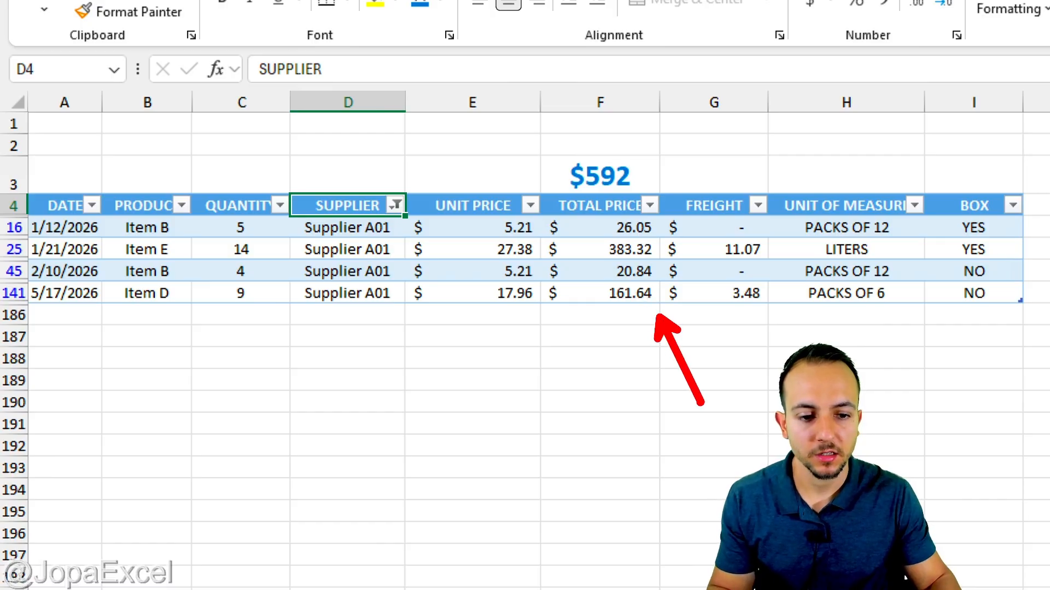
pyautogui.moveTo(539, 212); pyautogui.dragTo(663, 313)
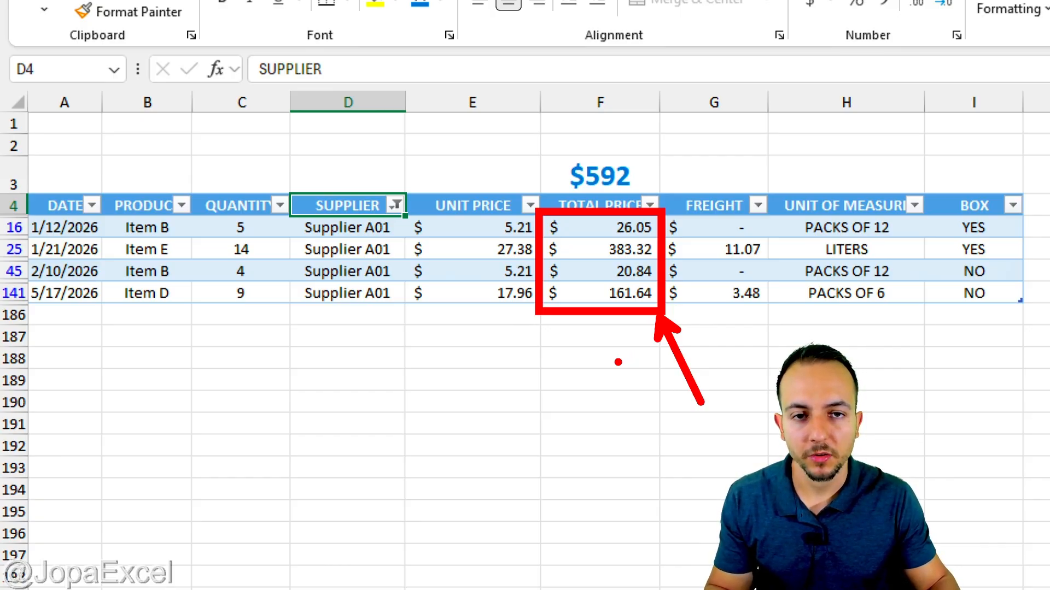
pyautogui.press('Escape')
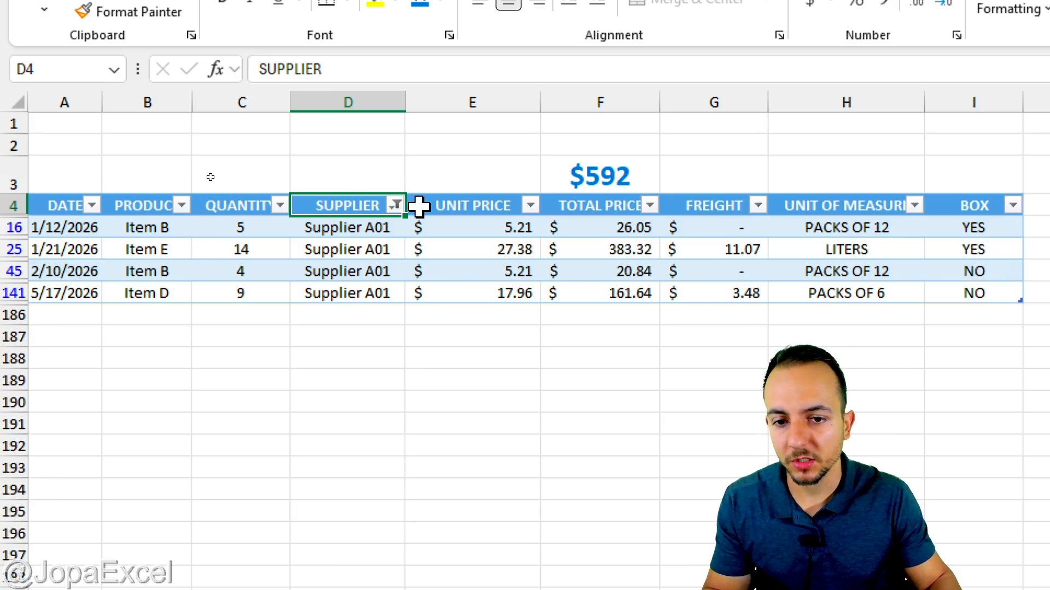
# Clear the filter from the Supplier column
pyautogui.click(396, 205)
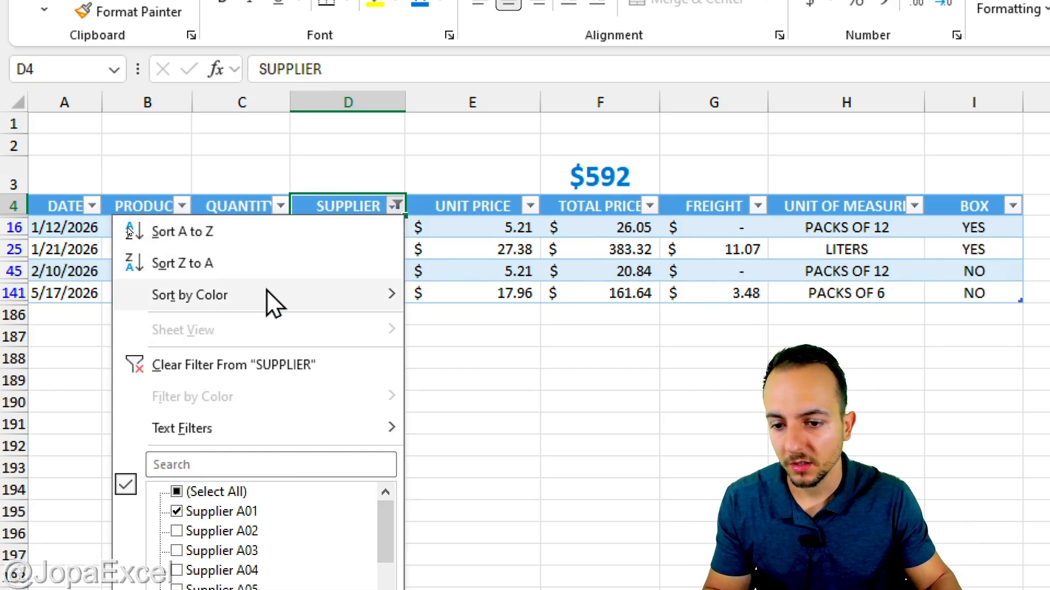
pyautogui.click(235, 365)
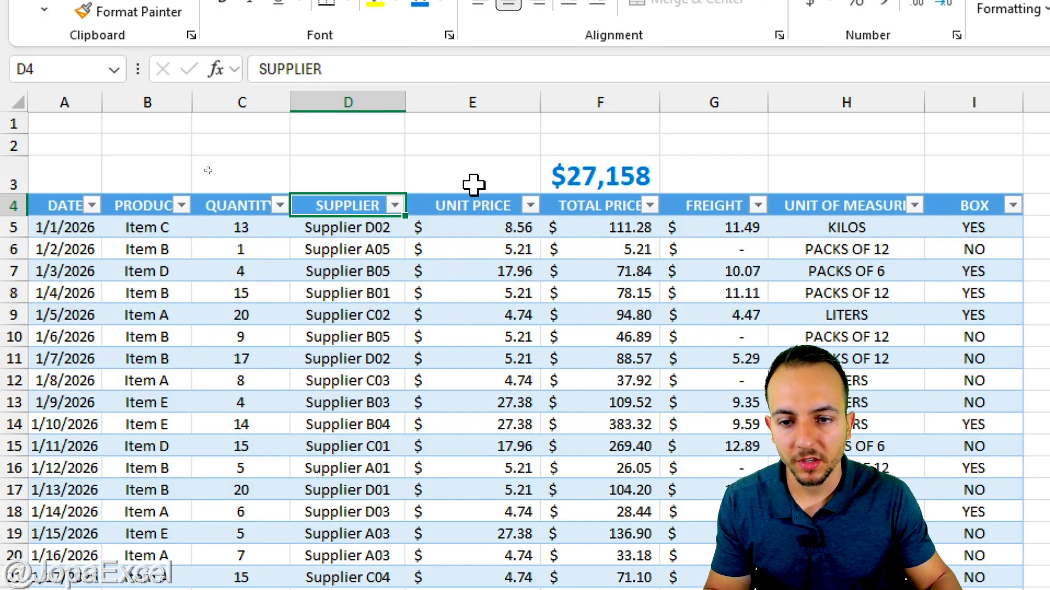
pyautogui.click(261, 180)
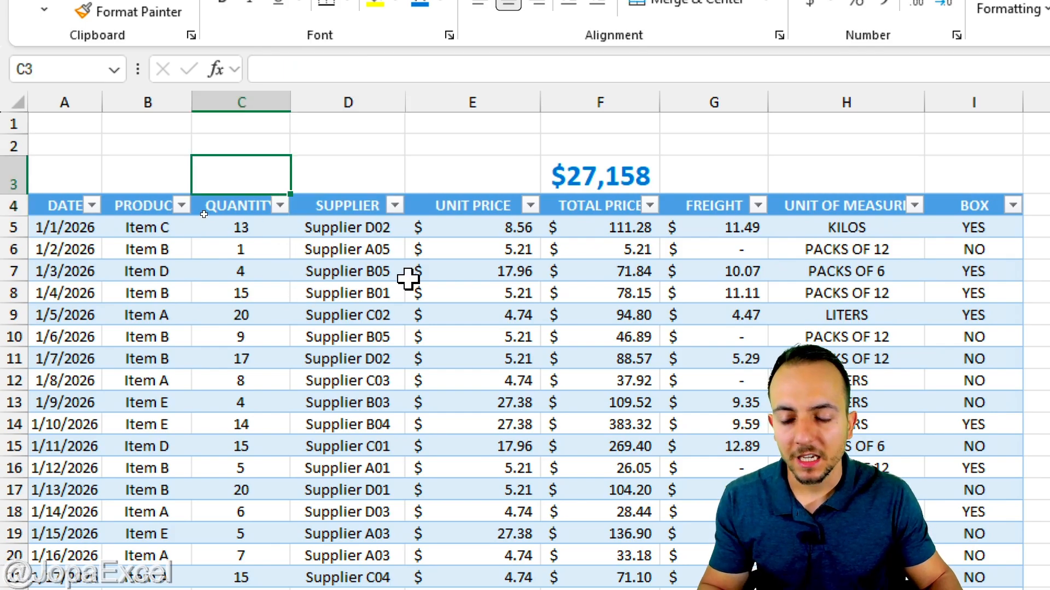
pyautogui.write('=sub')
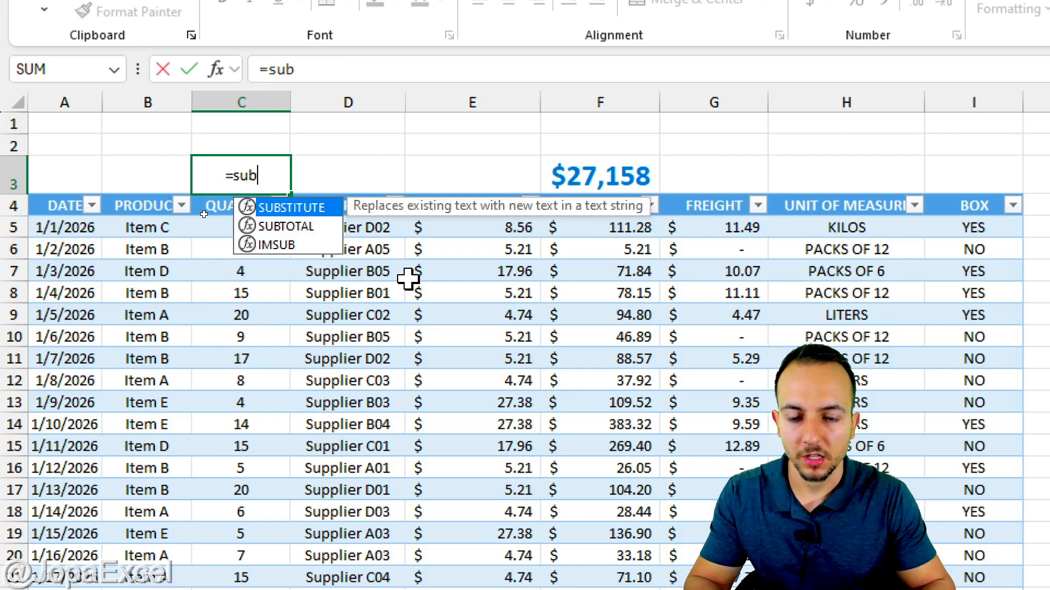
pyautogui.press('Escape')
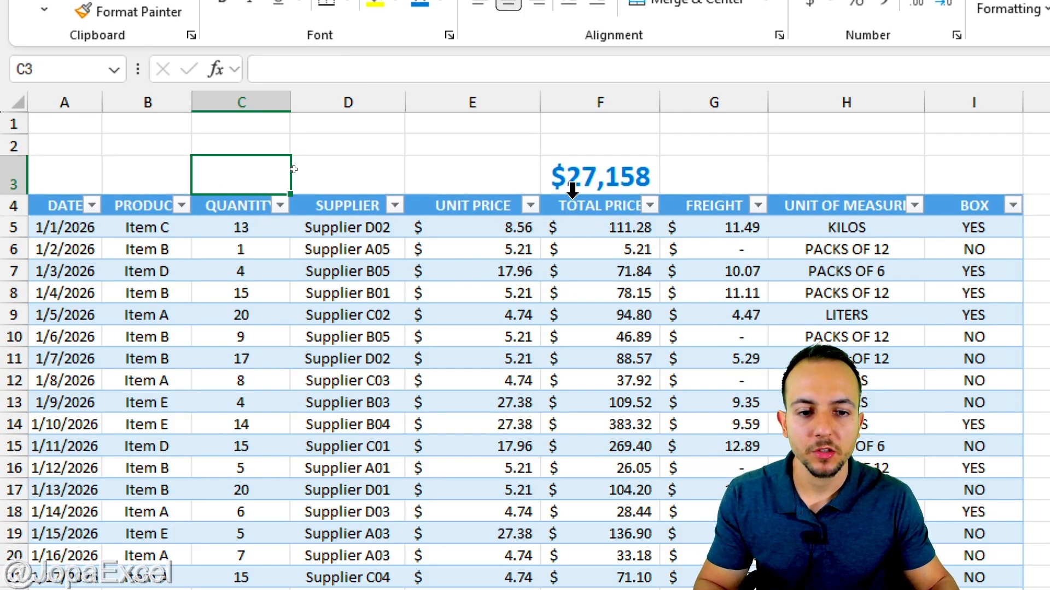
# Examine the table column reference in the SUBTOTAL formula in cell F3, leaving the formula as it is
pyautogui.doubleClick(618, 170)
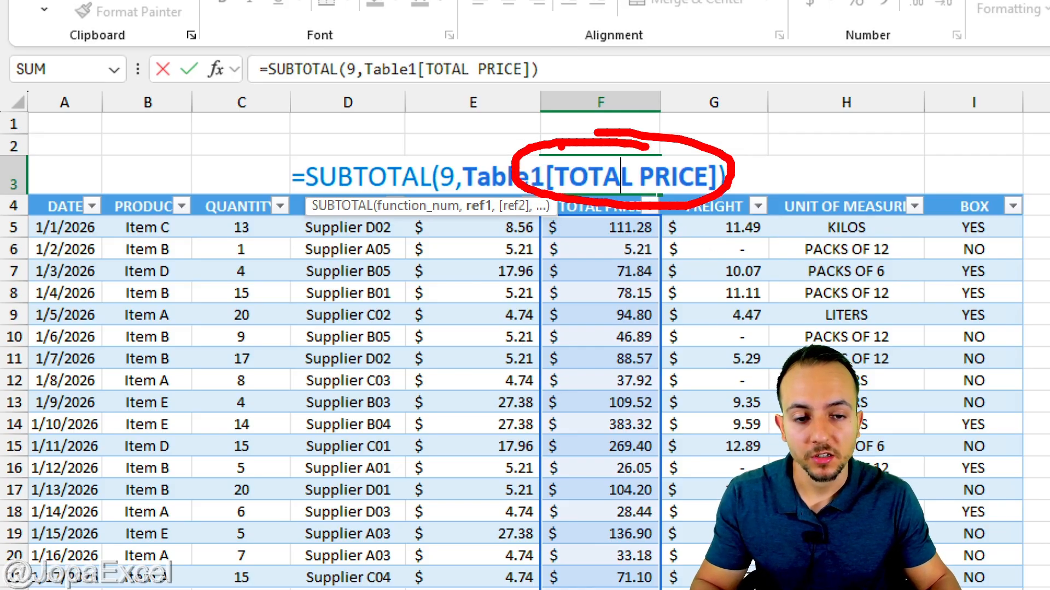
pyautogui.hotkey('ctrl', 'Return')
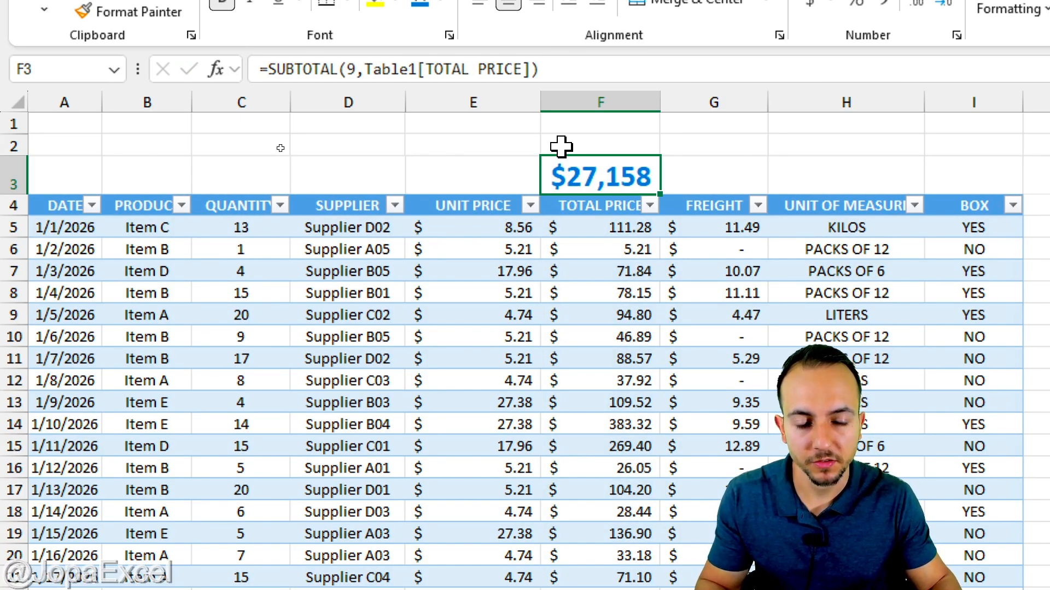
pyautogui.moveTo(626, 139)
pyautogui.mouseDown()
pyautogui.moveTo(672, 204)
pyautogui.moveTo(599, 133)
pyautogui.mouseUp()
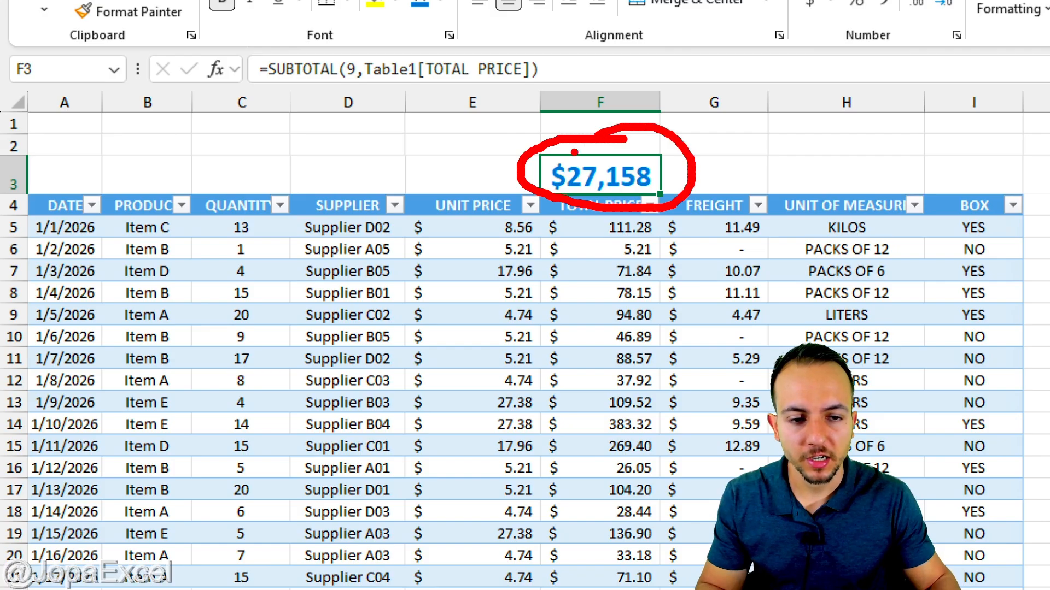
pyautogui.press('Escape')
# Copy the Total Price subtotal from F3 into cell C3 above the Quantity header
pyautogui.hotkey('ctrl', 'c')
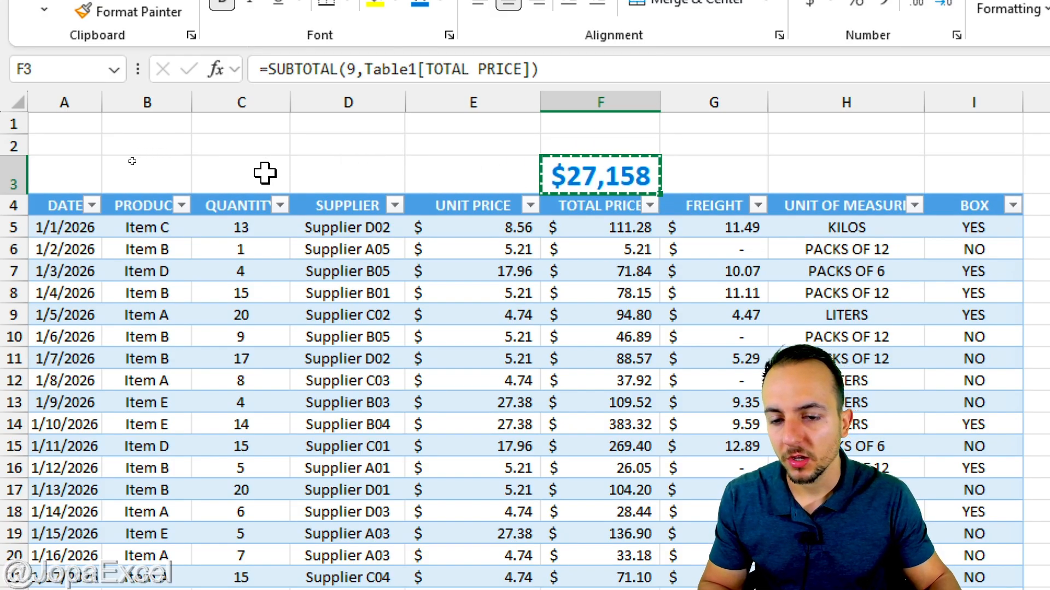
pyautogui.click(264, 173)
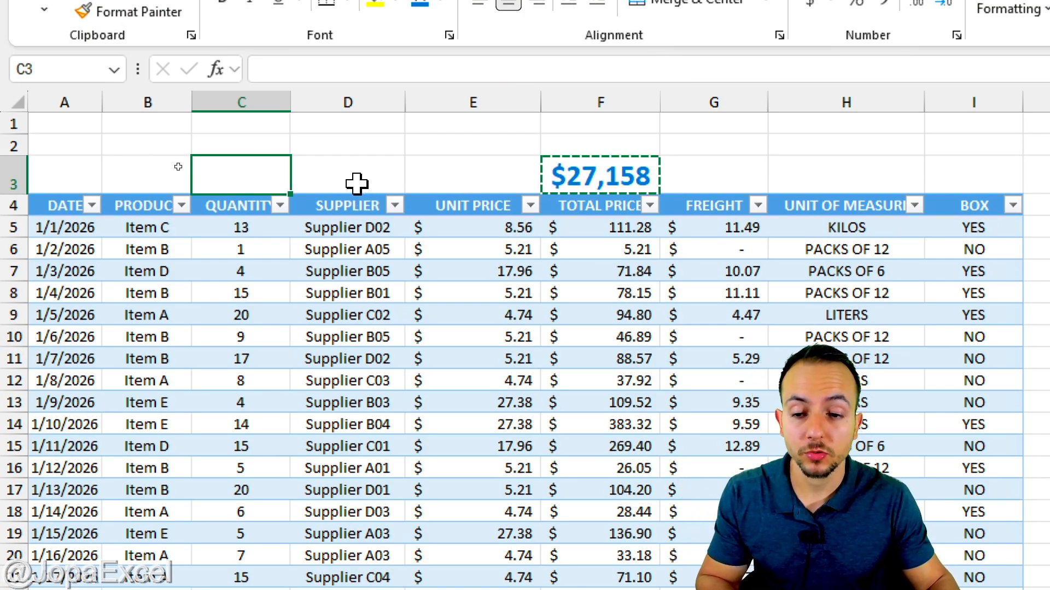
pyautogui.hotkey('ctrl', 'v')
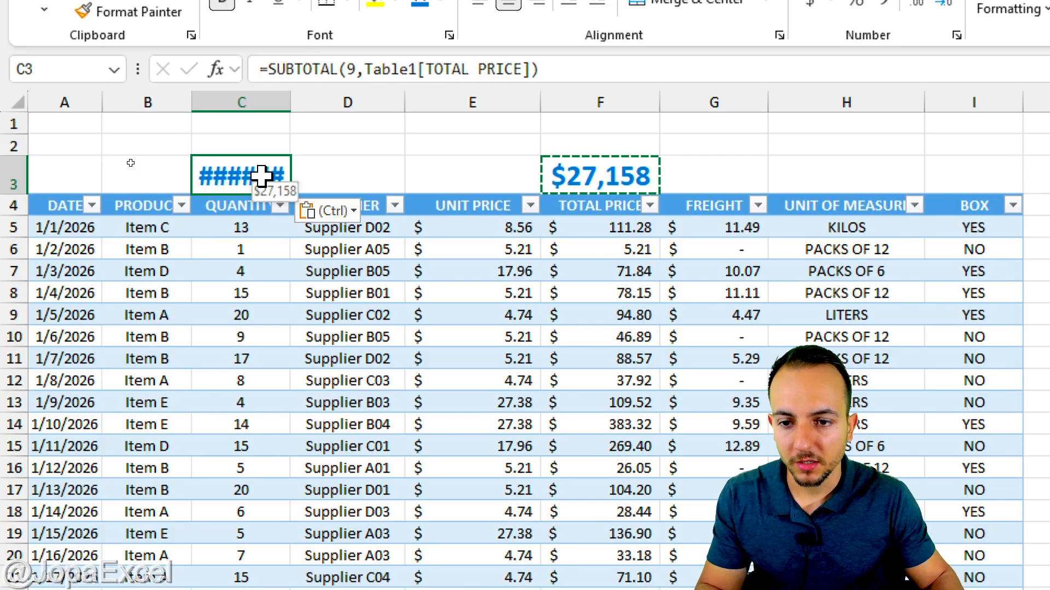
# Change the SUBTOTAL formula in cell C3 to reference the QUANTITY column of Table1 in place of TOTAL PRICE
pyautogui.doubleClick(260, 175)
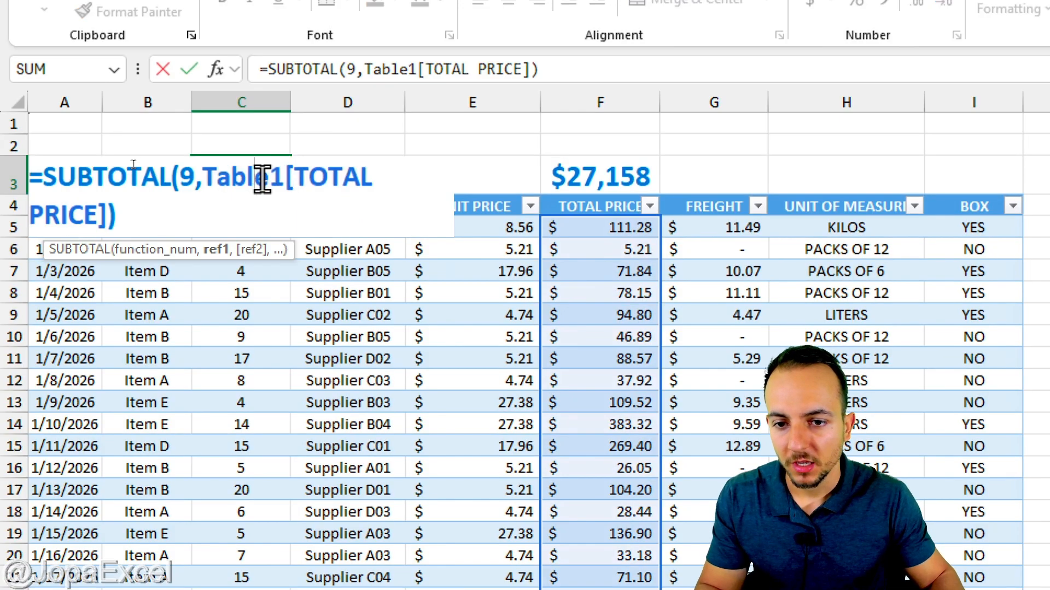
pyautogui.moveTo(299, 174); pyautogui.dragTo(89, 216)
pyautogui.click(303, 175)
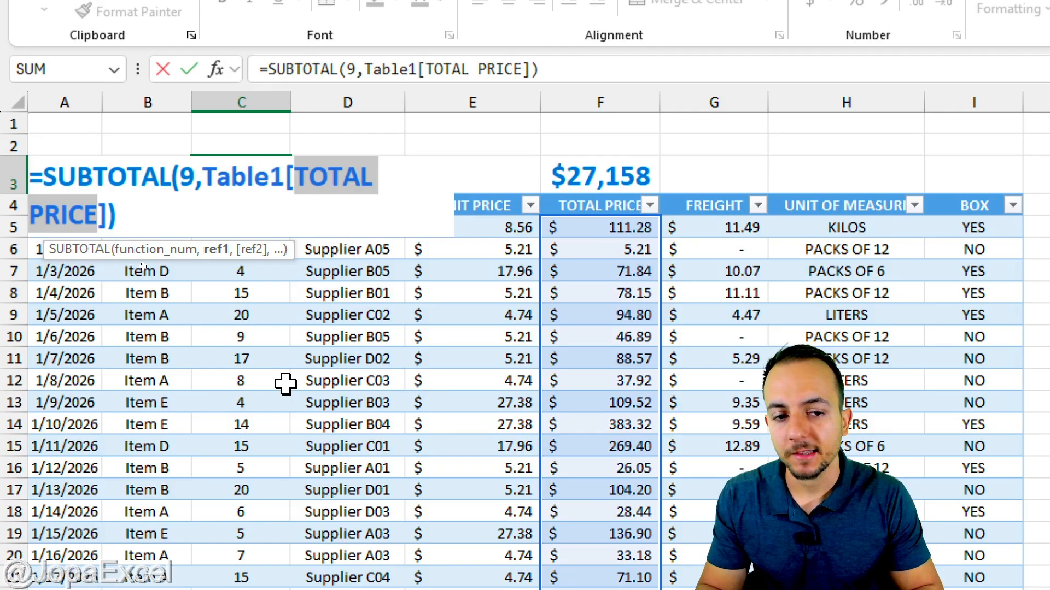
pyautogui.write('qu')
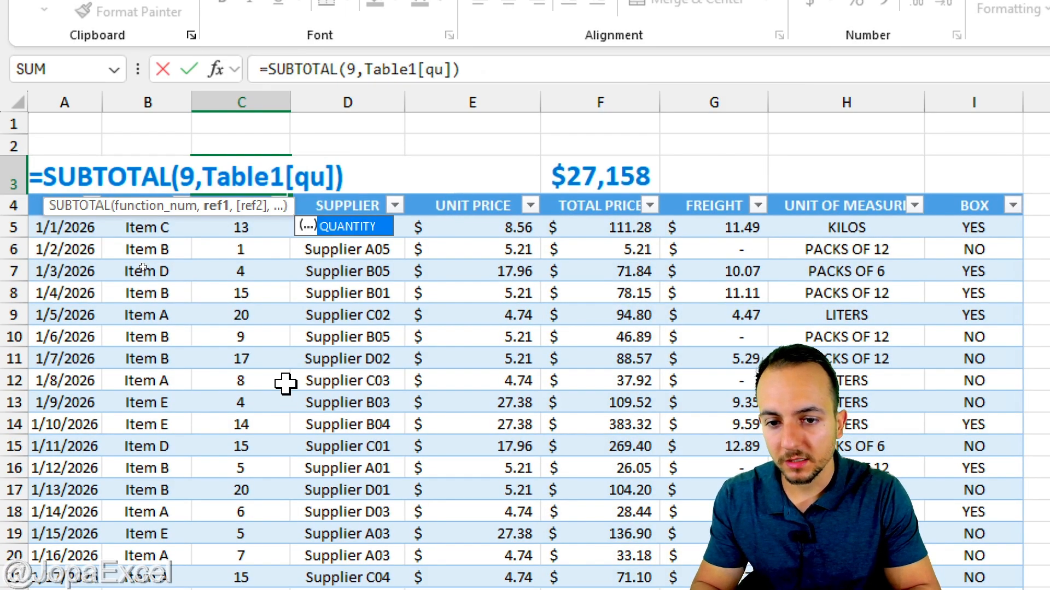
pyautogui.doubleClick(373, 233)
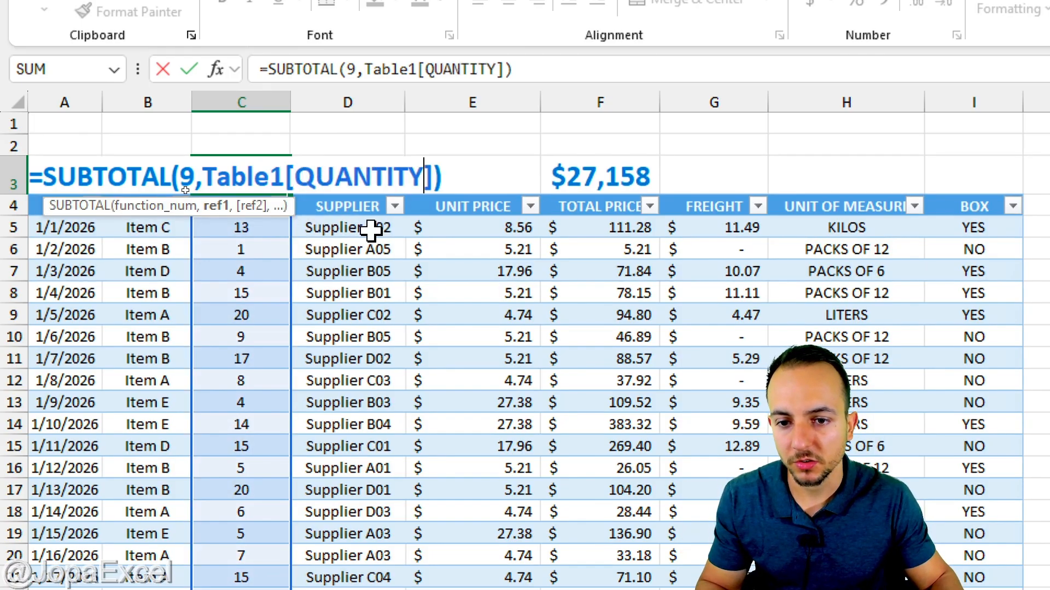
pyautogui.press('Return')
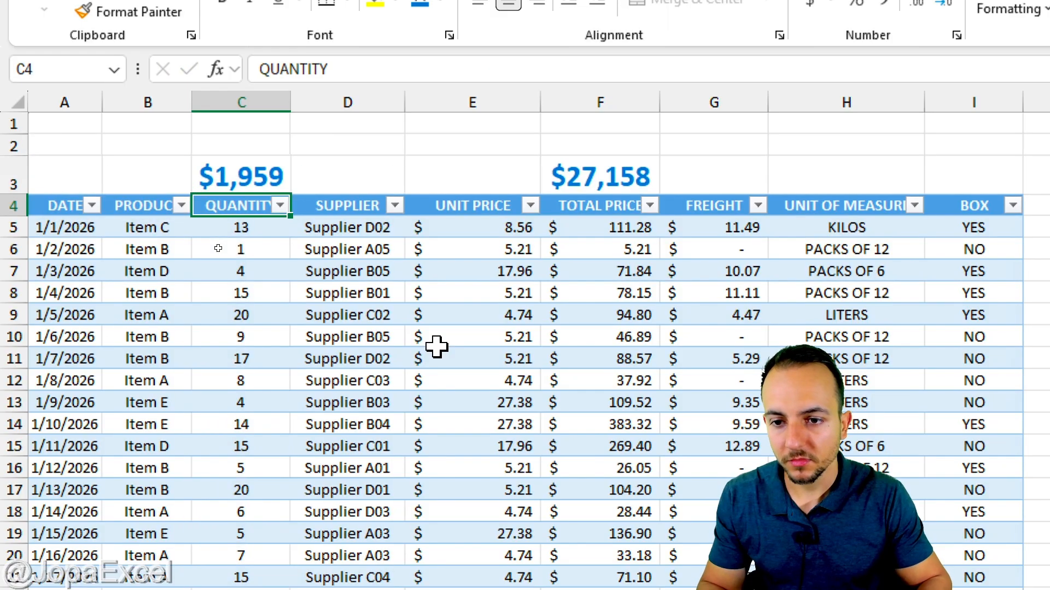
# Format the quantity subtotal in C3 as a Number without decimal places
pyautogui.click(271, 179)
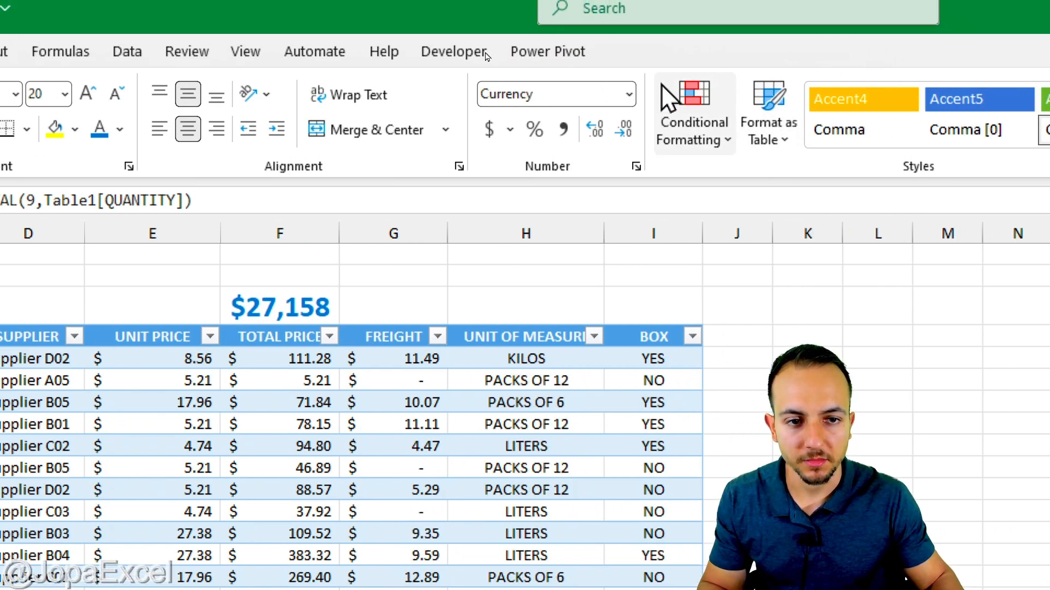
pyautogui.click(628, 94)
pyautogui.click(621, 183)
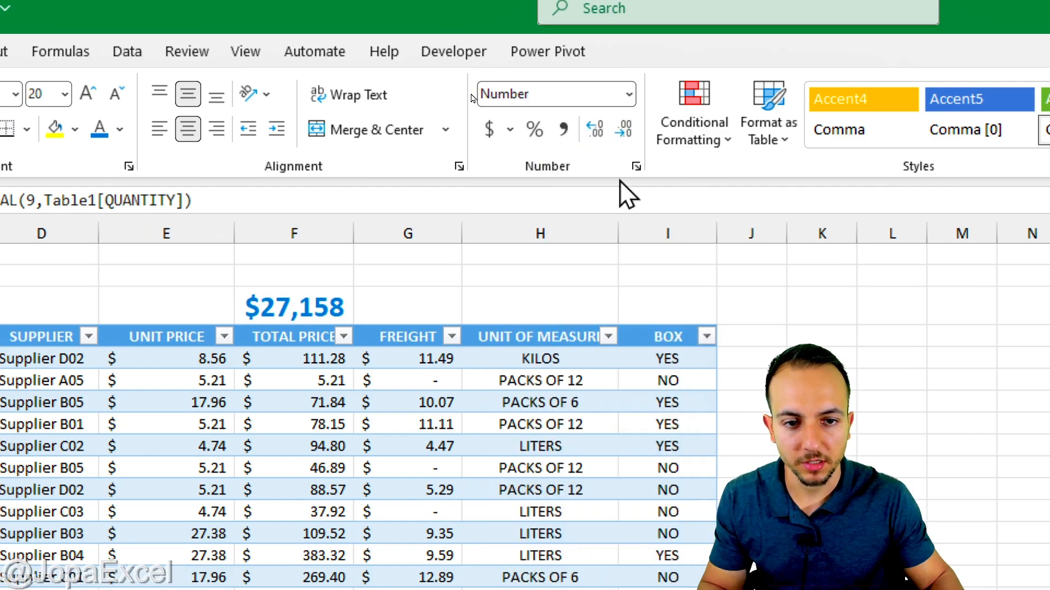
pyautogui.click(625, 125)
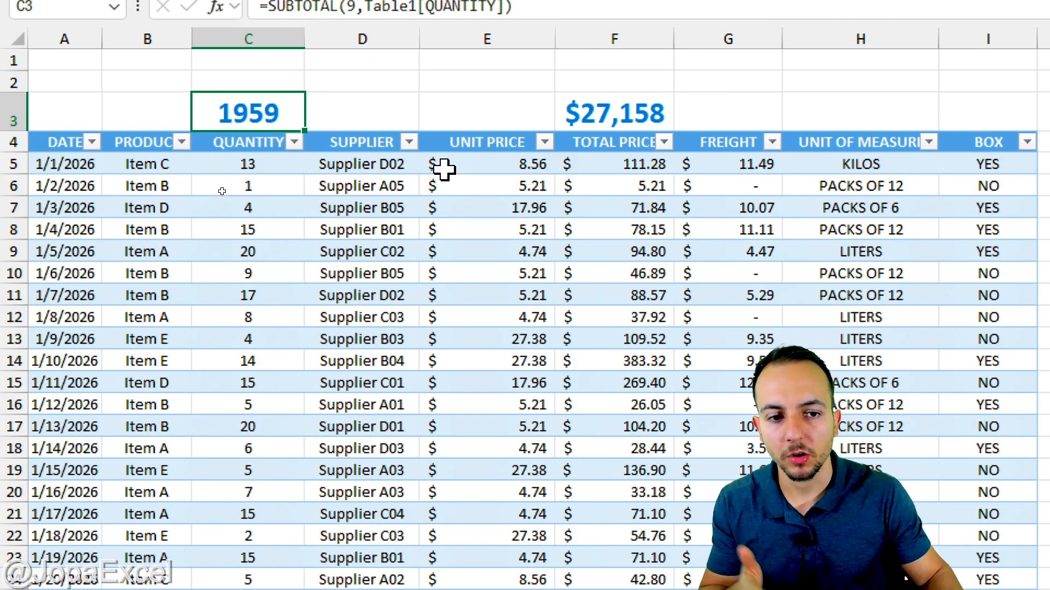
# Filter the table's Product column to show only Item B
pyautogui.click(181, 142)
pyautogui.click(91, 429)
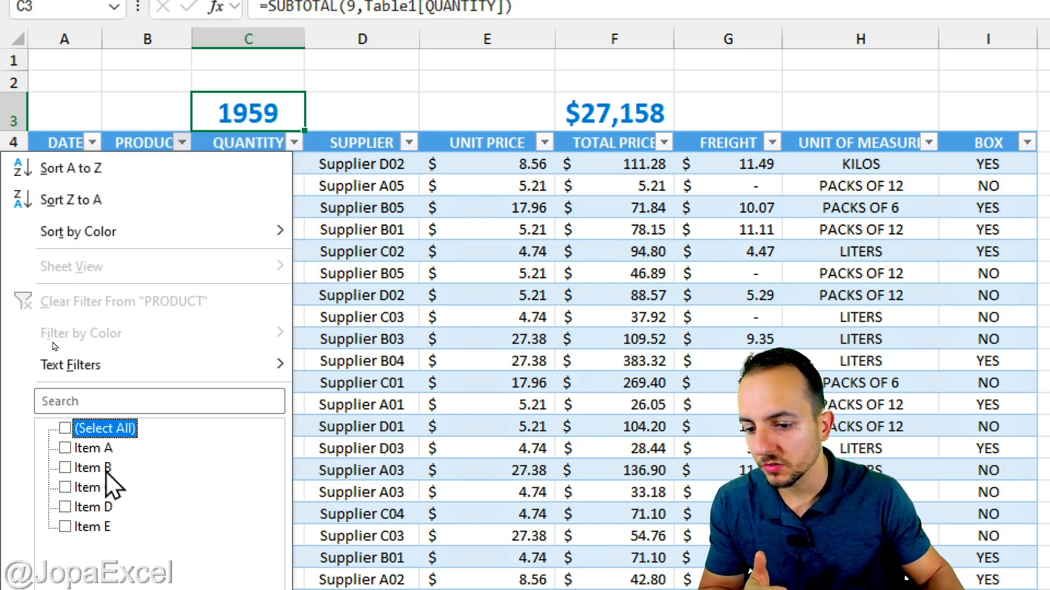
pyautogui.click(103, 473)
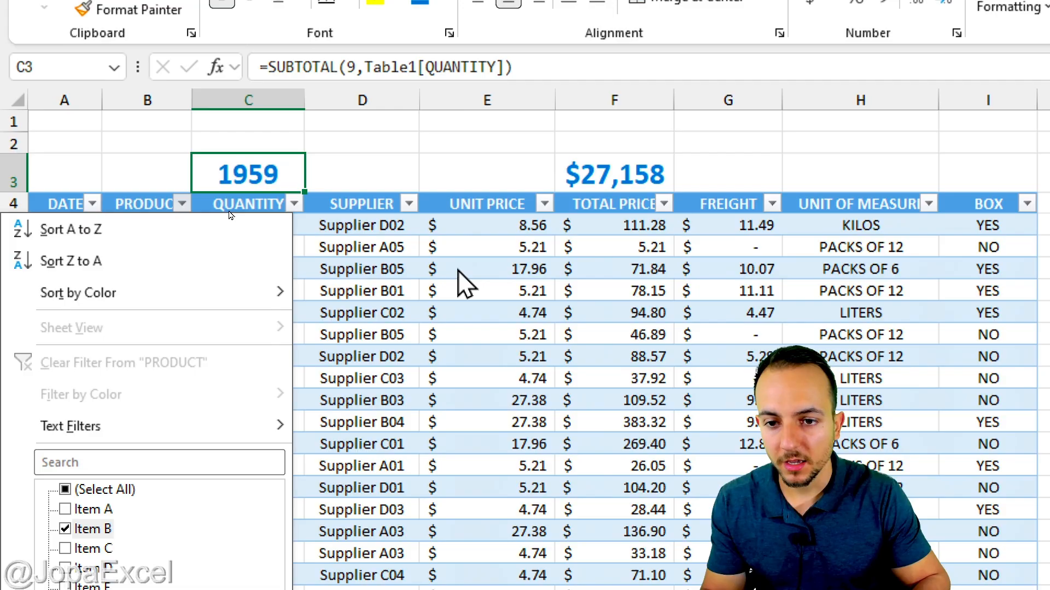
pyautogui.press('Return')
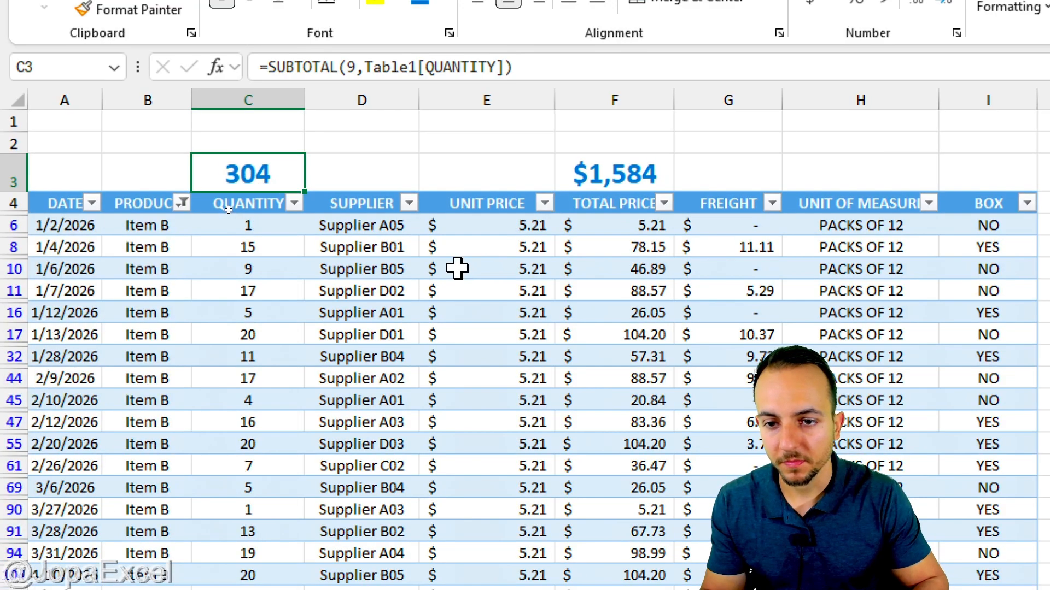